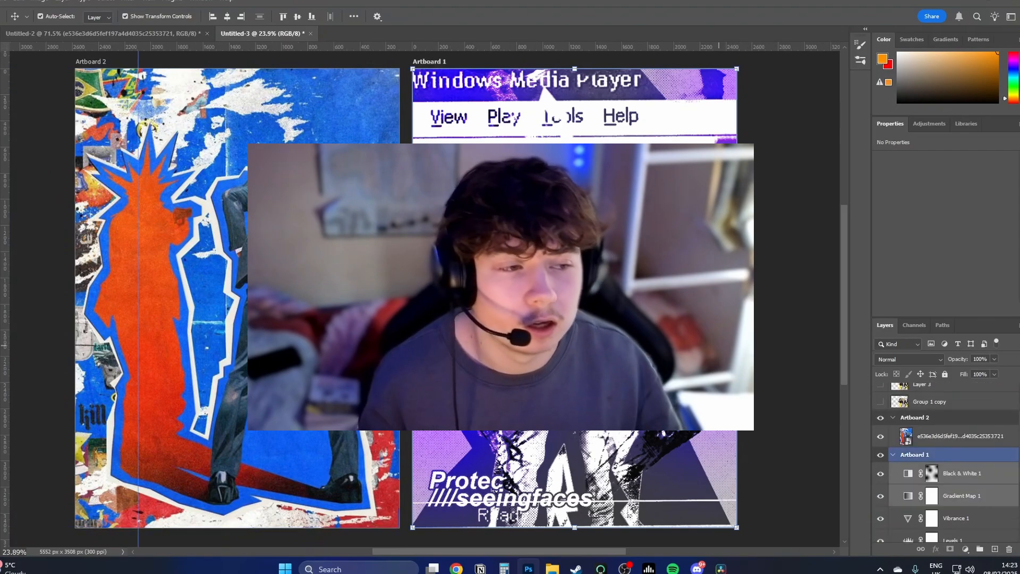
left_click_drag(188, 100, 193, 115)
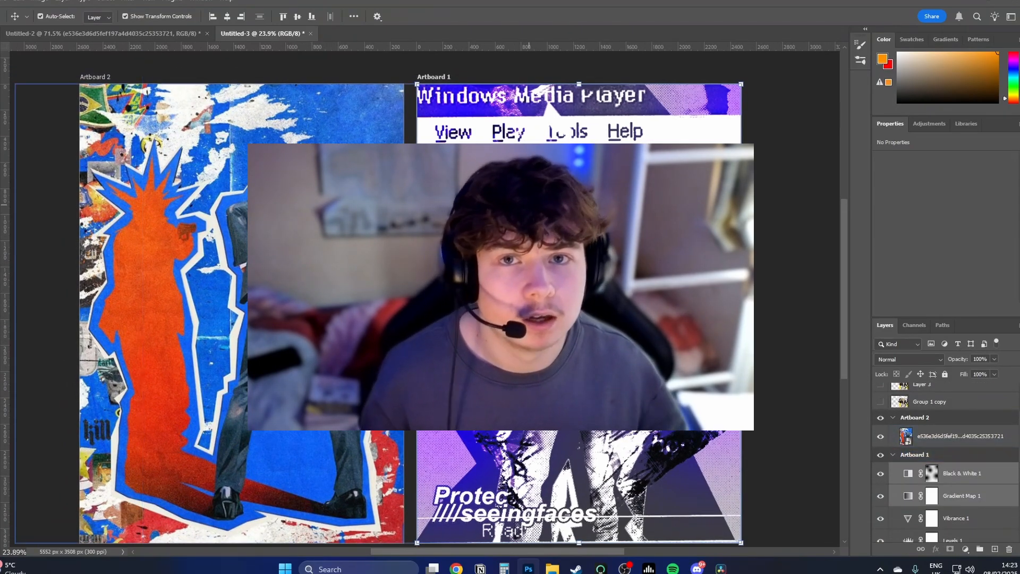
left_click_drag(618, 400, 603, 376)
scroll(632, 377, "down", 1)
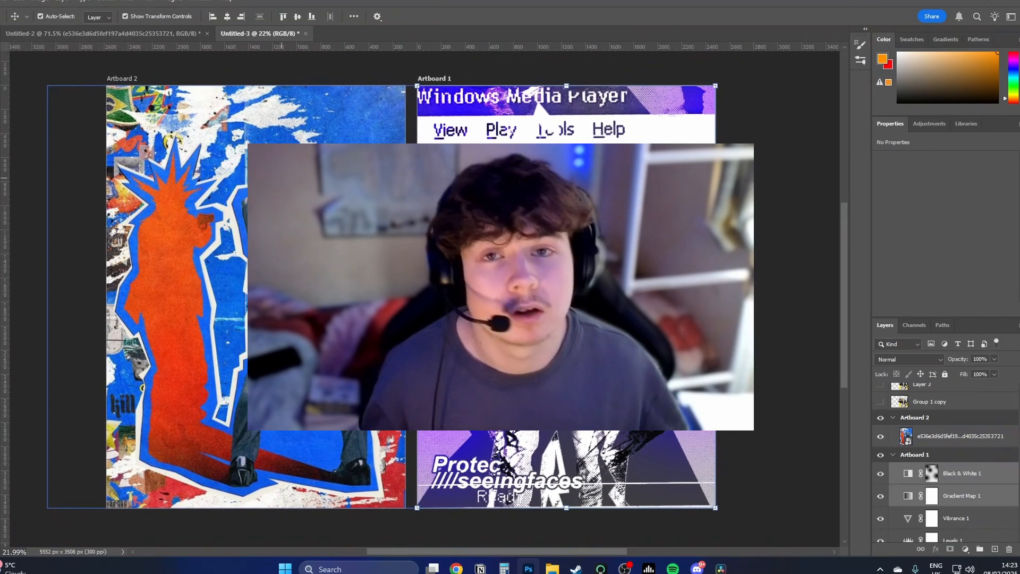
left_click_drag(249, 215, 343, 232)
left_click(259, 202)
key("ctrl+z")
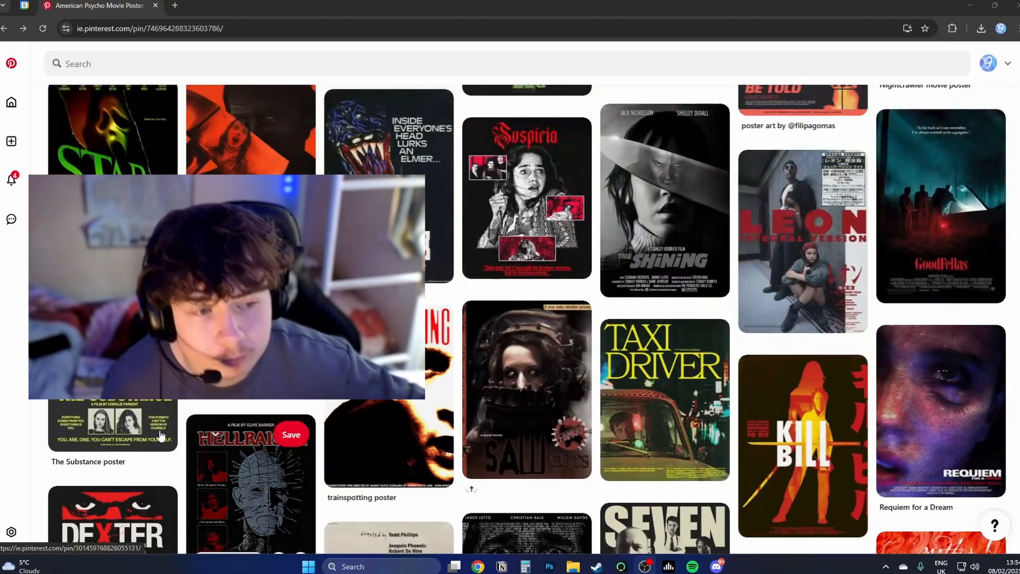
left_click(161, 435)
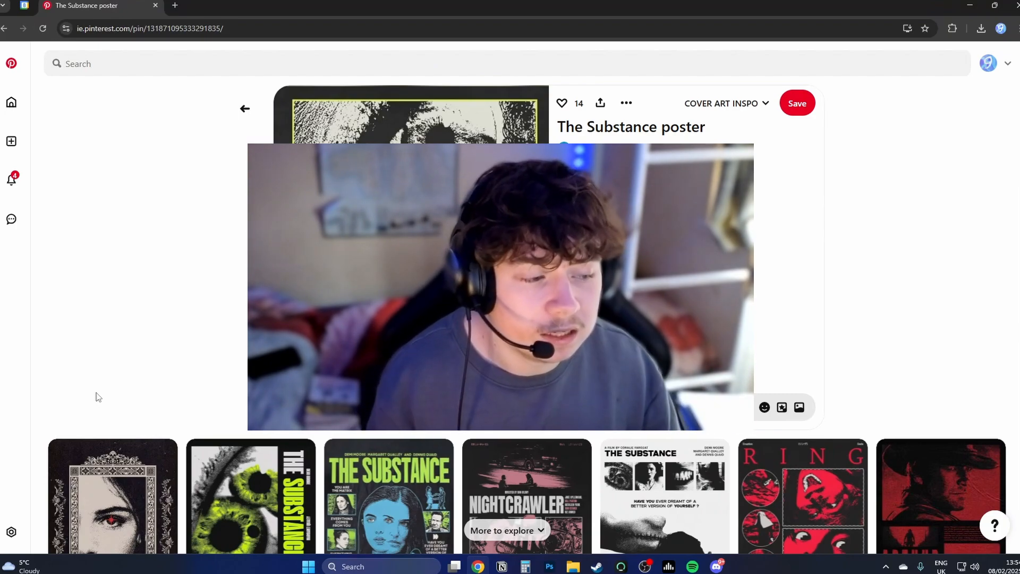
Step: Browse the Pinterest home feed for cover art and poster inspiration
left_click(24, 75)
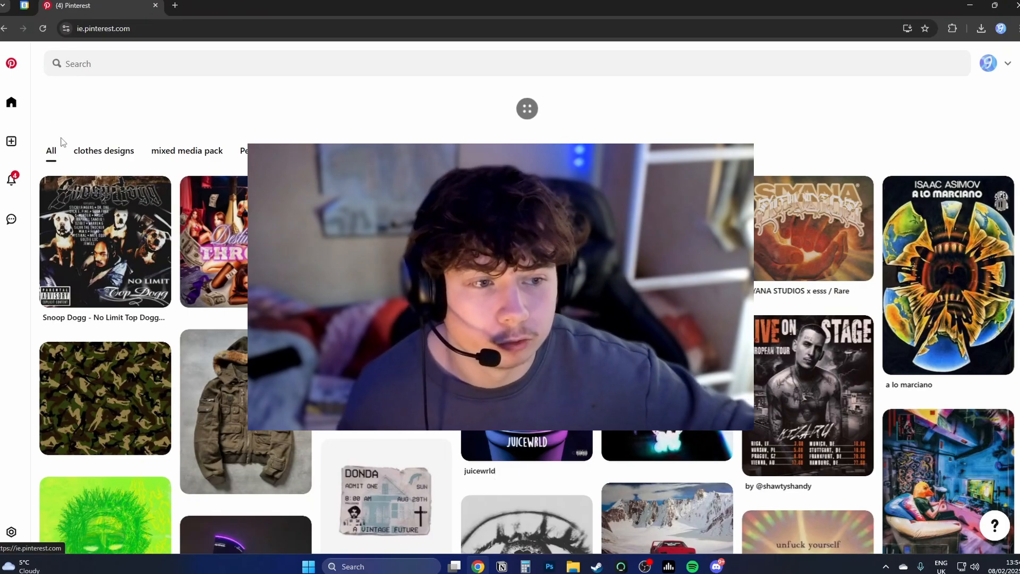
scroll(68, 160, "down", 2)
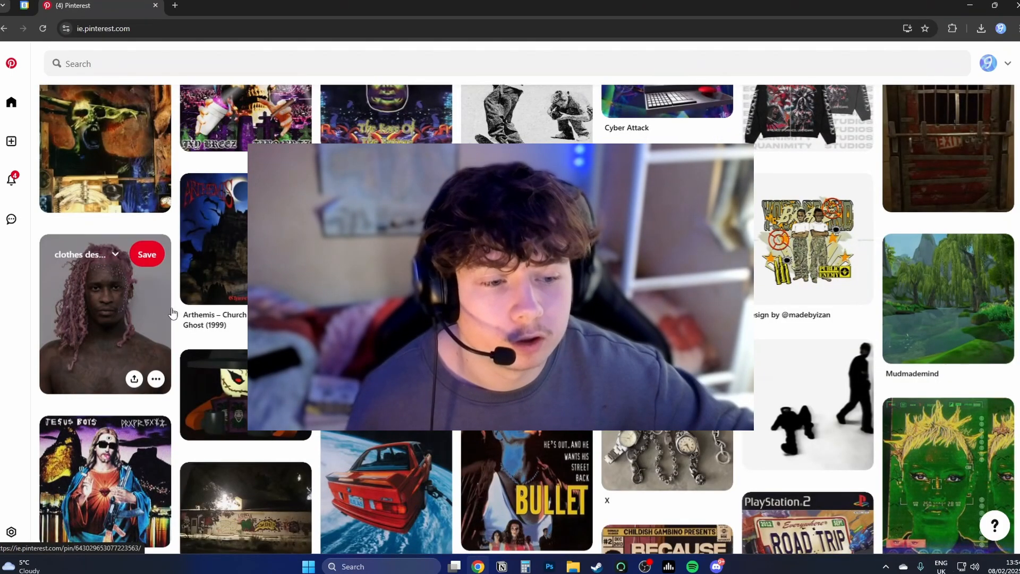
scroll(166, 329, "down", 3)
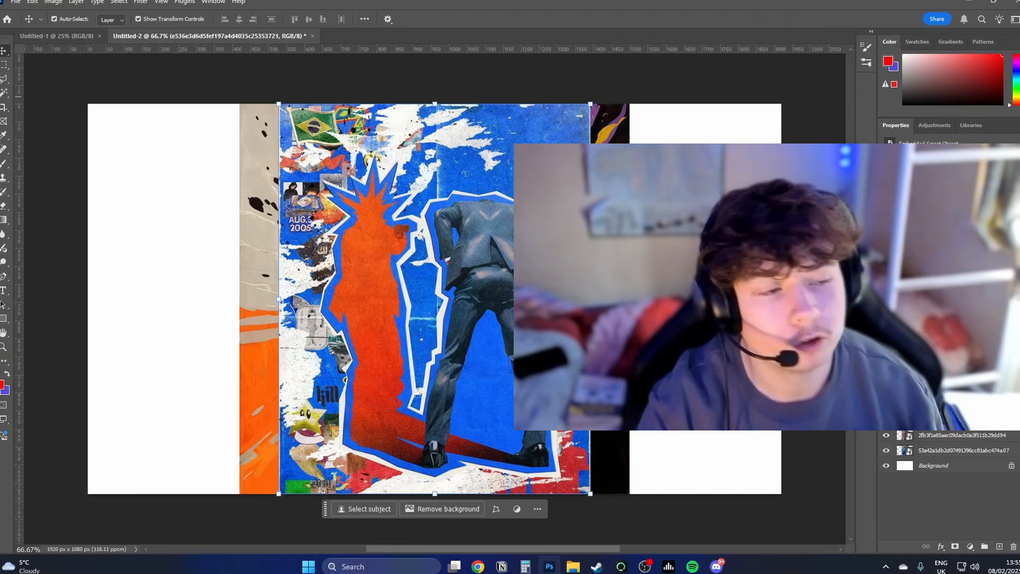
Step: Move the blue collage artwork to the canvas's right edge and fit the orange explosion artwork into the upper-left corner
left_click_drag(447, 241, 650, 242)
left_click_drag(358, 225, 204, 225)
key("ctrl+t")
left_click_drag(480, 296, 288, 223)
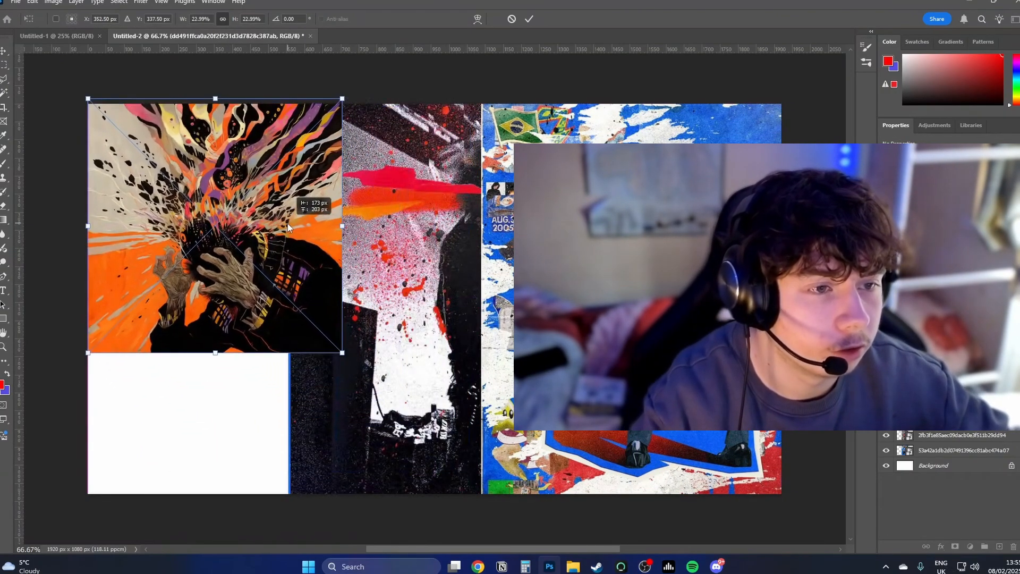
left_click(529, 19)
Step: Scale down the red-splattered black-and-white artwork in the canvas's lower-left corner and bring it in front of the orange artwork
left_click_drag(477, 210, 295, 394)
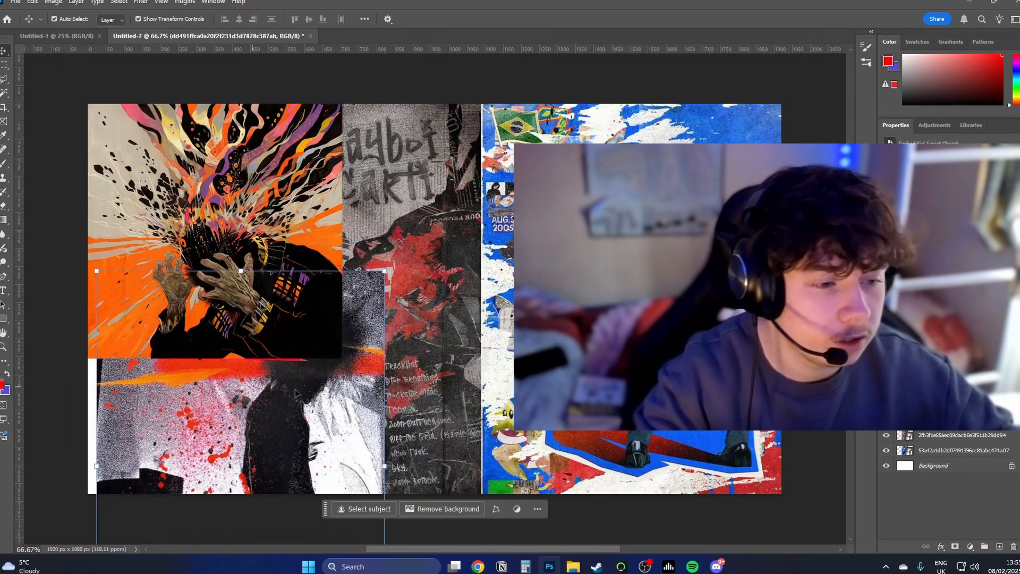
key("ctrl+t")
left_click_drag(385, 466, 342, 466)
left_click_drag(248, 432, 197, 393)
left_click(533, 20)
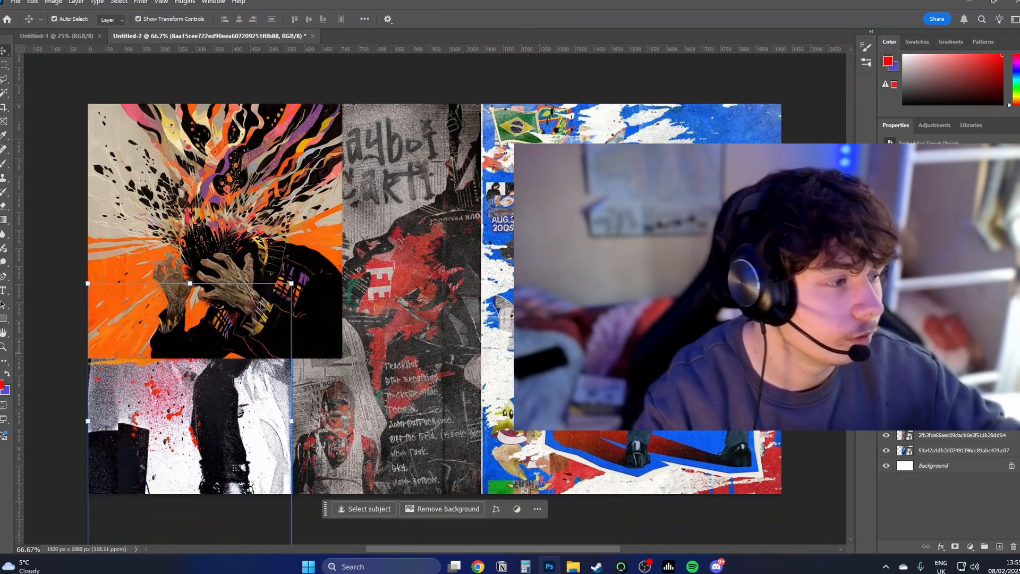
key("ctrl+bracketright")
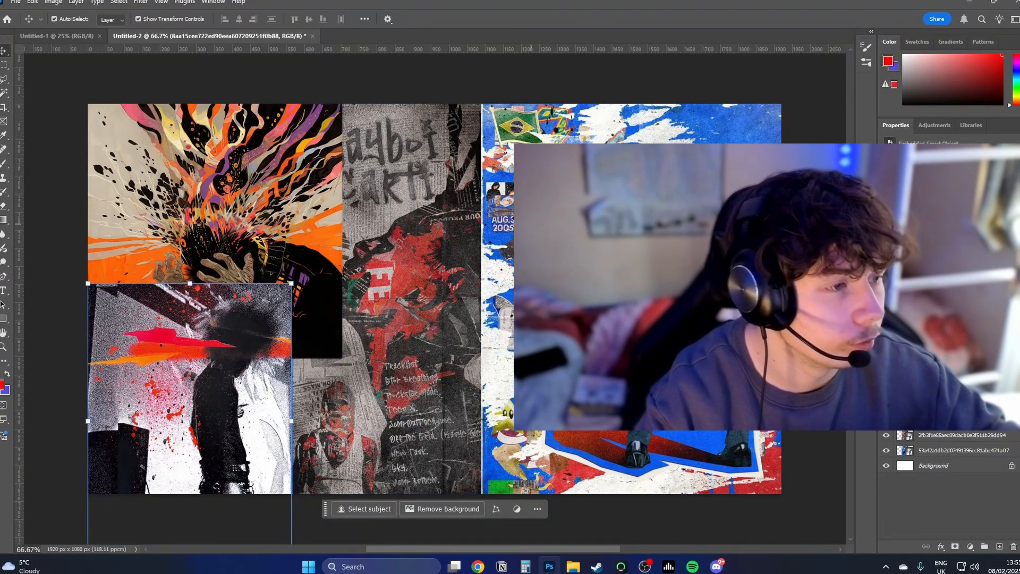
Step: Place the blue trash-can collage over the lower middle of the canvas and bring the Playboi Carti poster in front of the large blue artwork
left_click(627, 397)
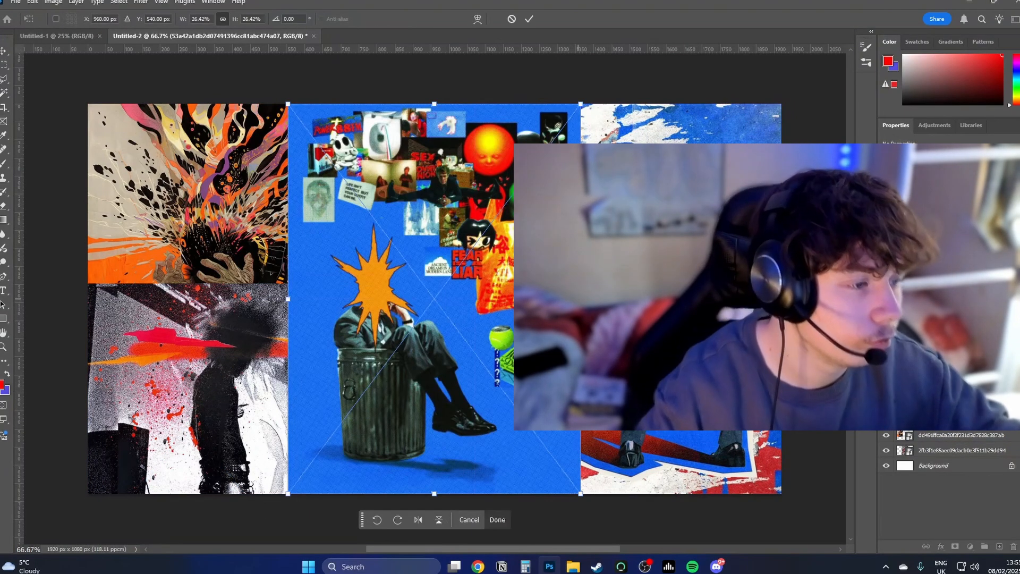
left_click_drag(579, 297, 514, 297)
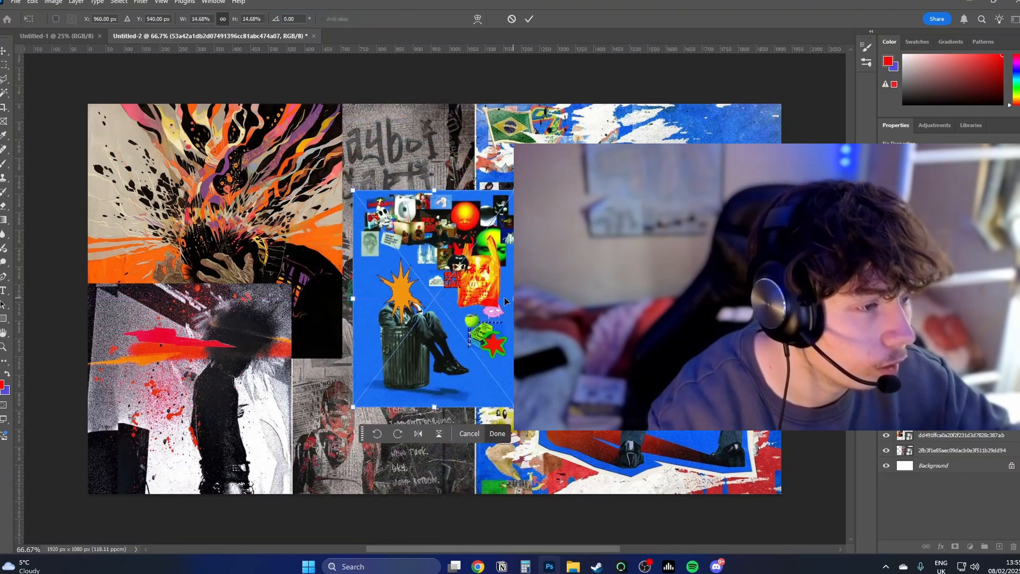
left_click_drag(473, 255, 538, 320)
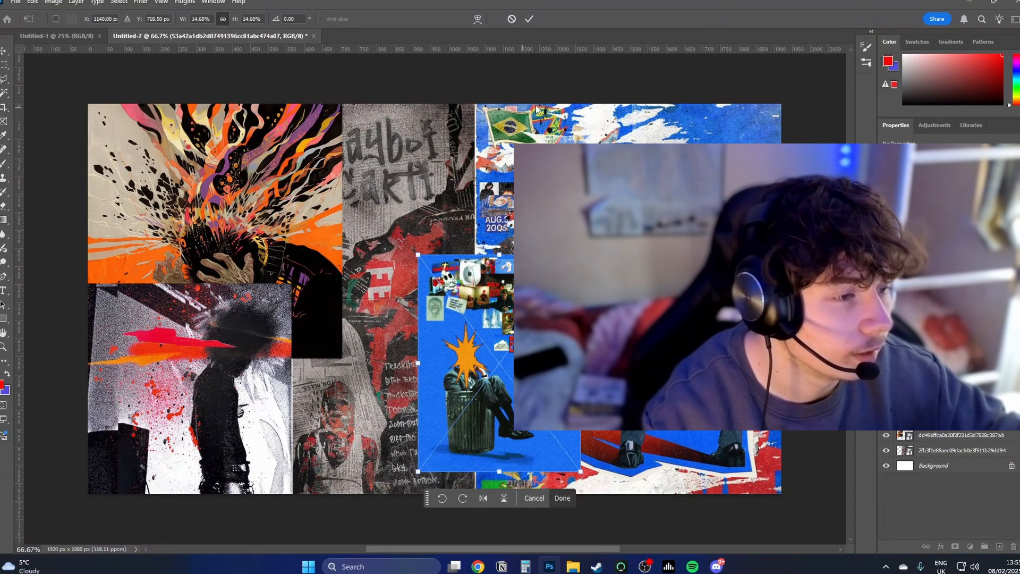
left_click(529, 19)
left_click_drag(923, 435, 929, 413)
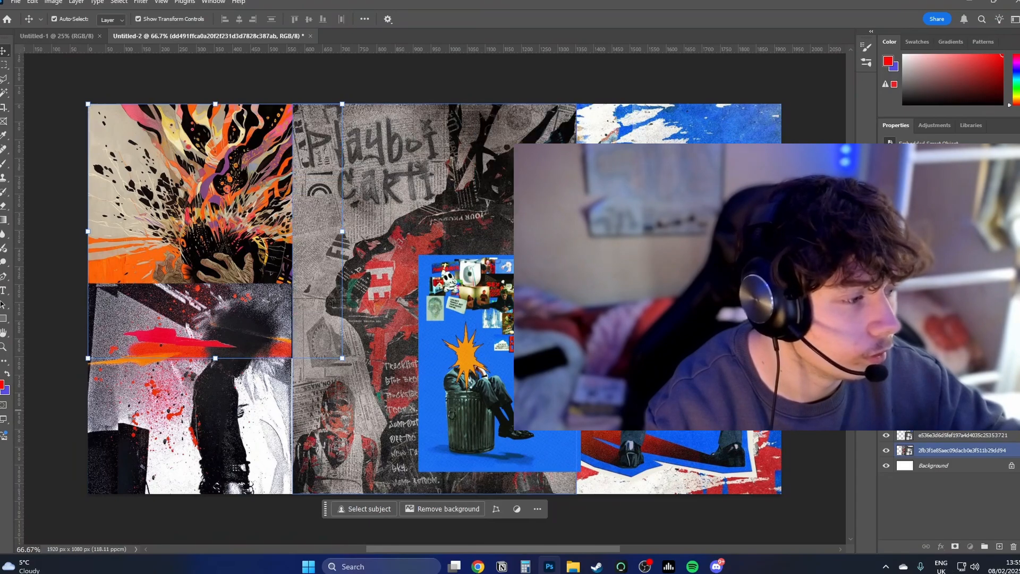
left_click(922, 502)
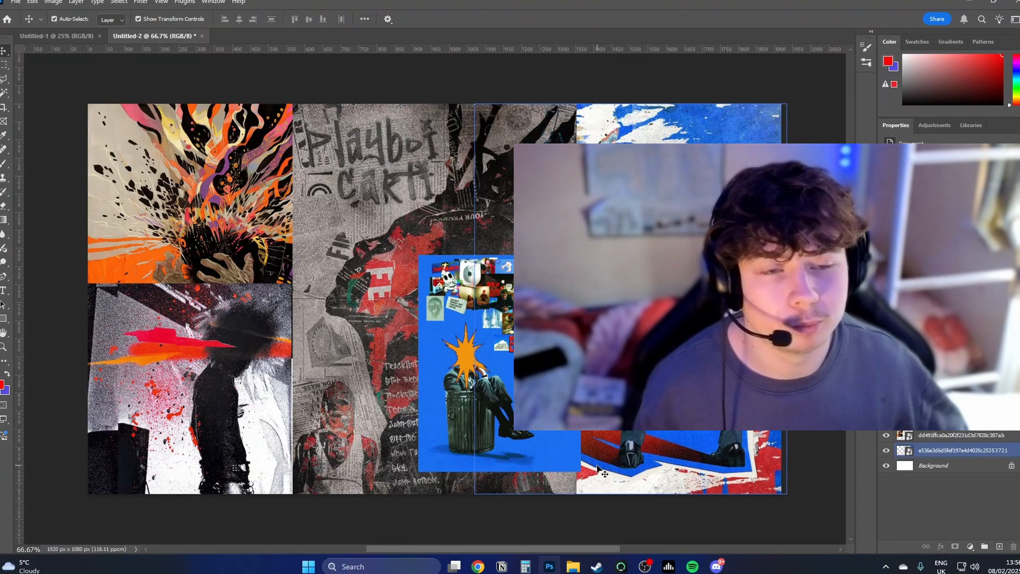
key("ctrl+n")
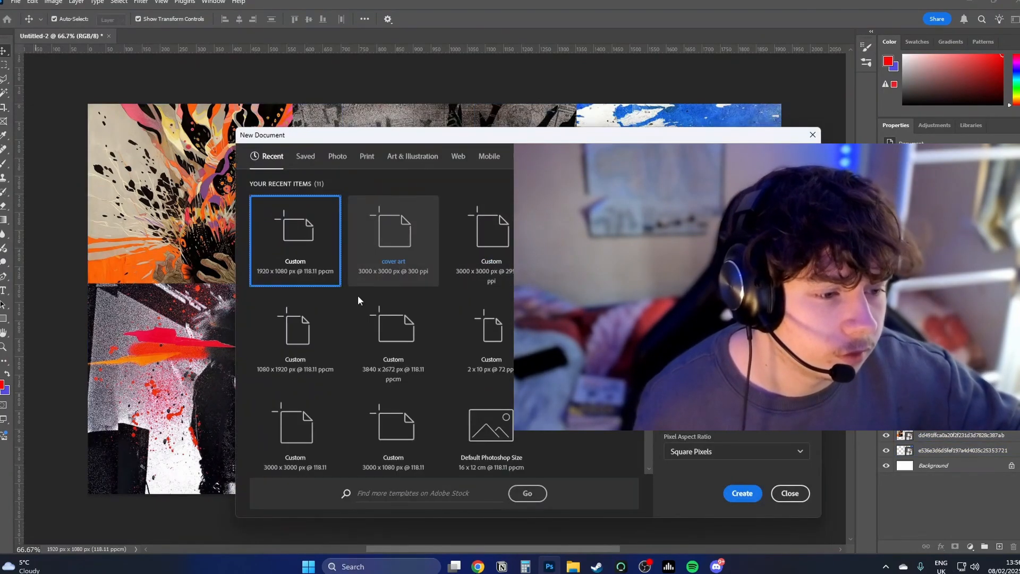
left_click(394, 339)
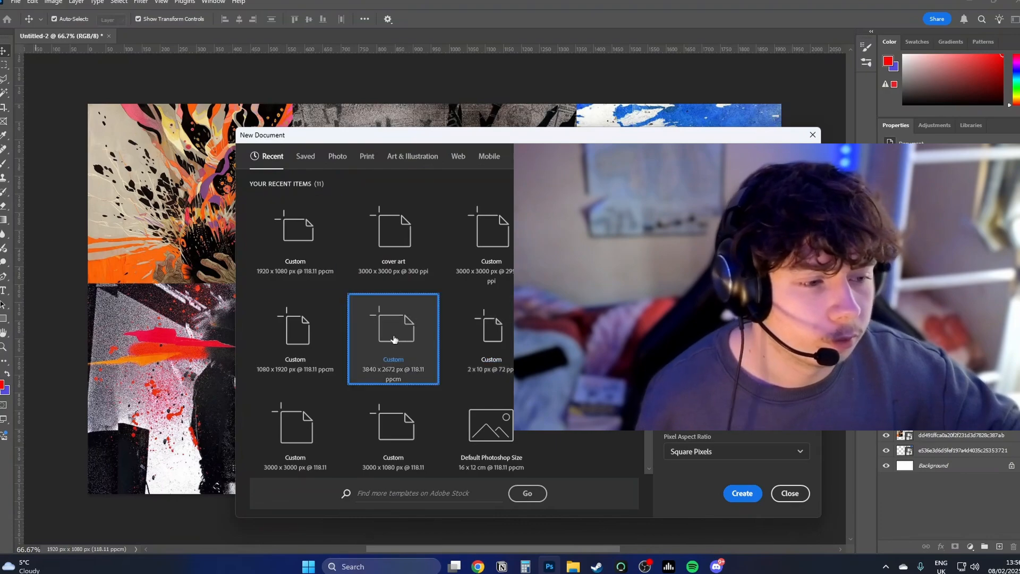
scroll(393, 339, "down", 2)
scroll(347, 371, "up", 2)
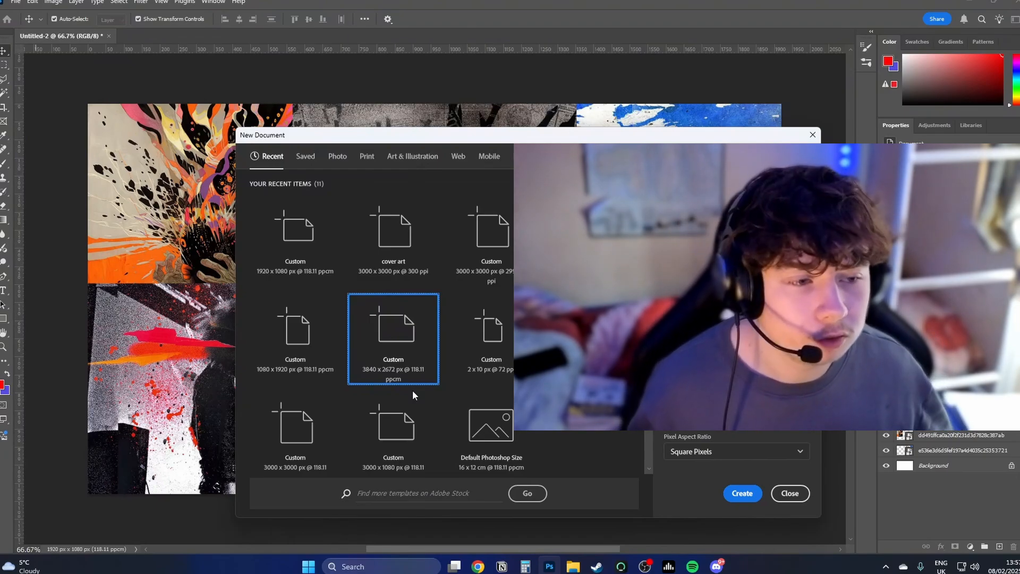
left_click(781, 494)
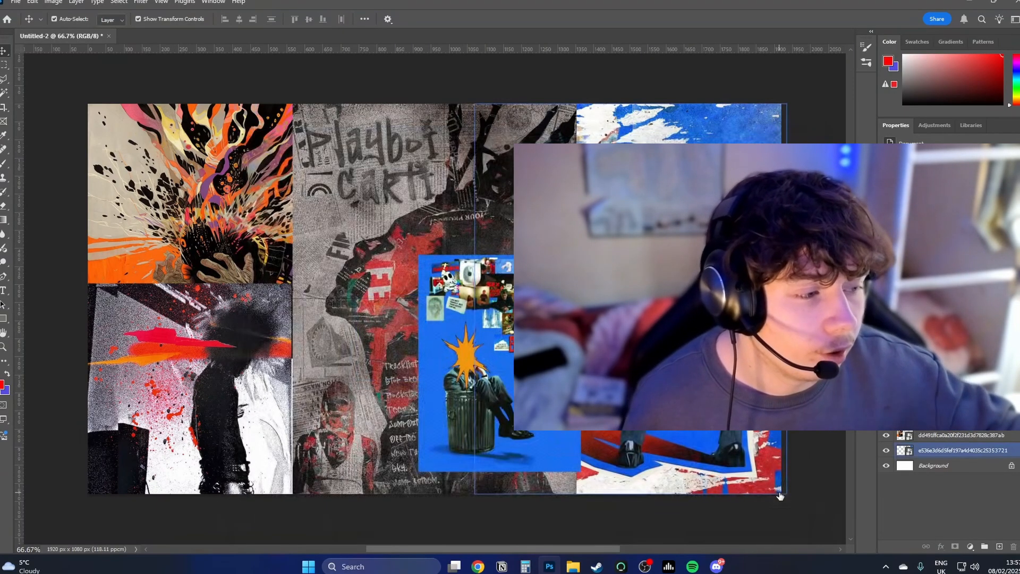
left_click(780, 496)
Step: Create a new blank document from the A4 print preset, 210 x 297 mm at 300 ppi
left_click(15, 2)
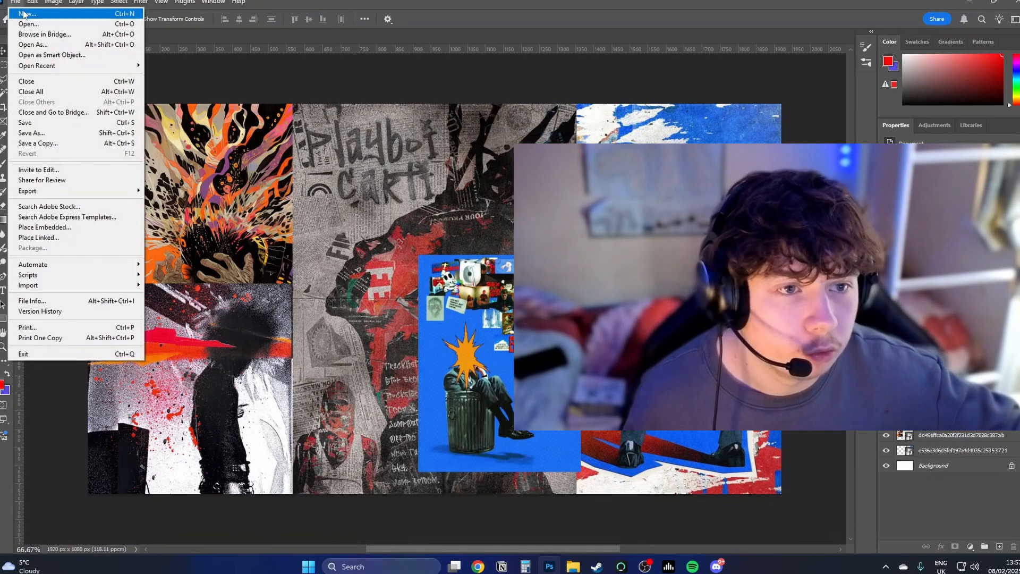
left_click(24, 13)
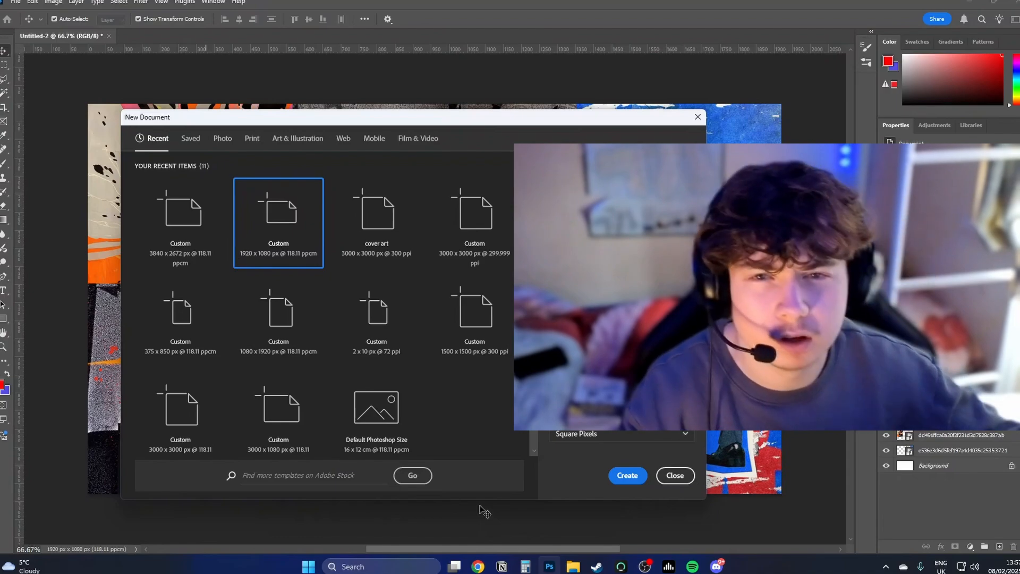
left_click(252, 138)
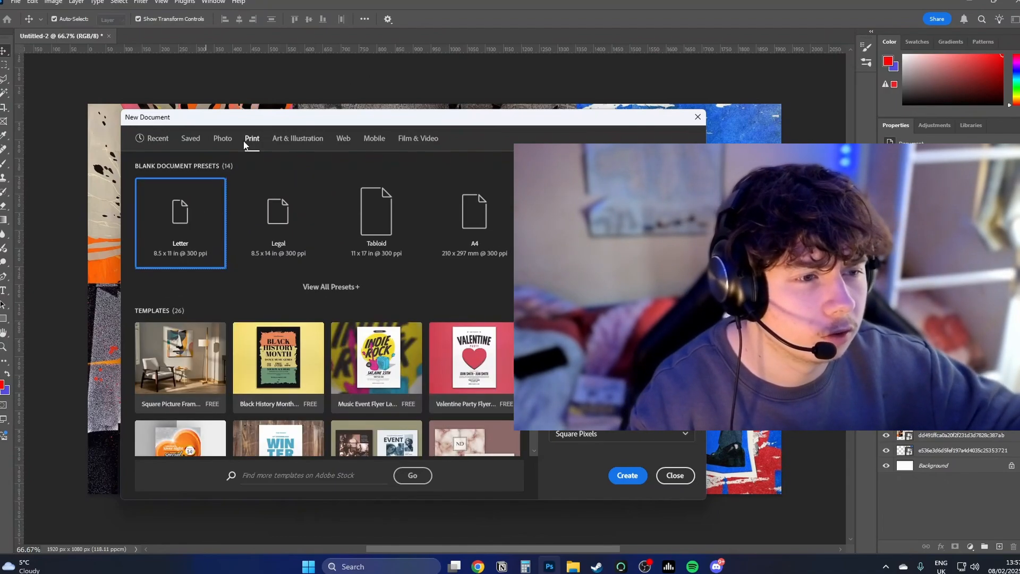
left_click(486, 232)
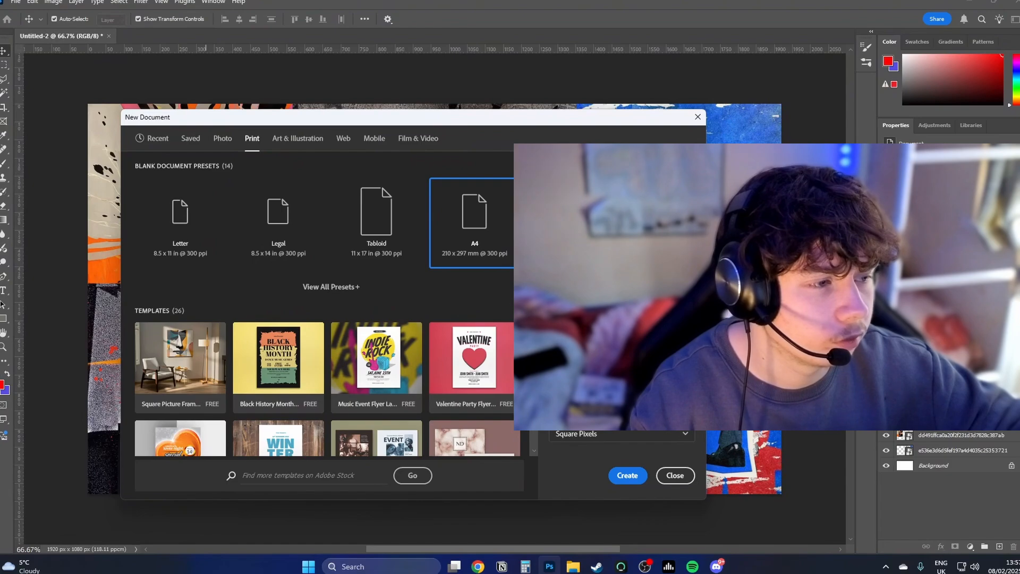
left_click(628, 475)
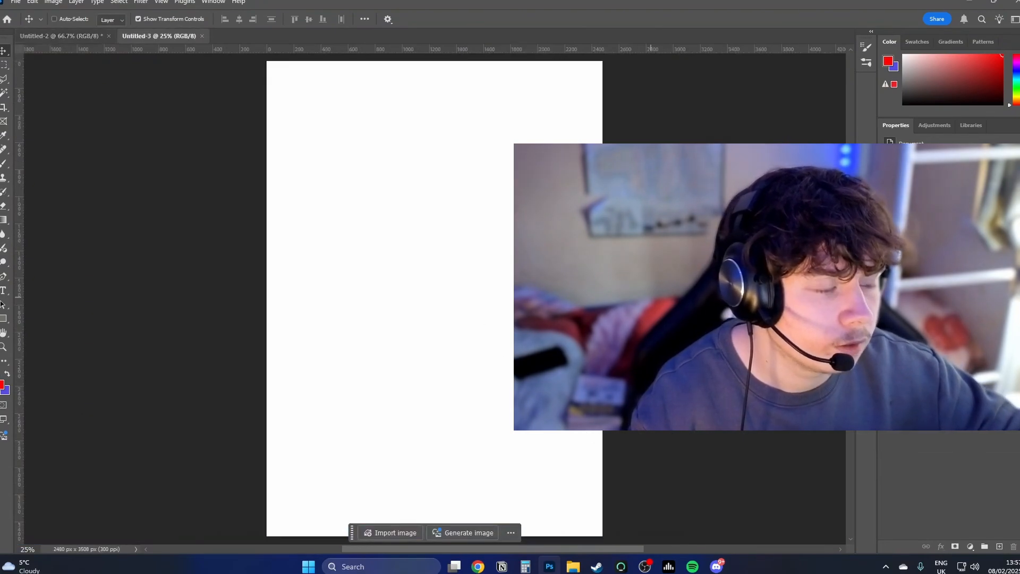
left_click_drag(634, 296, 639, 294)
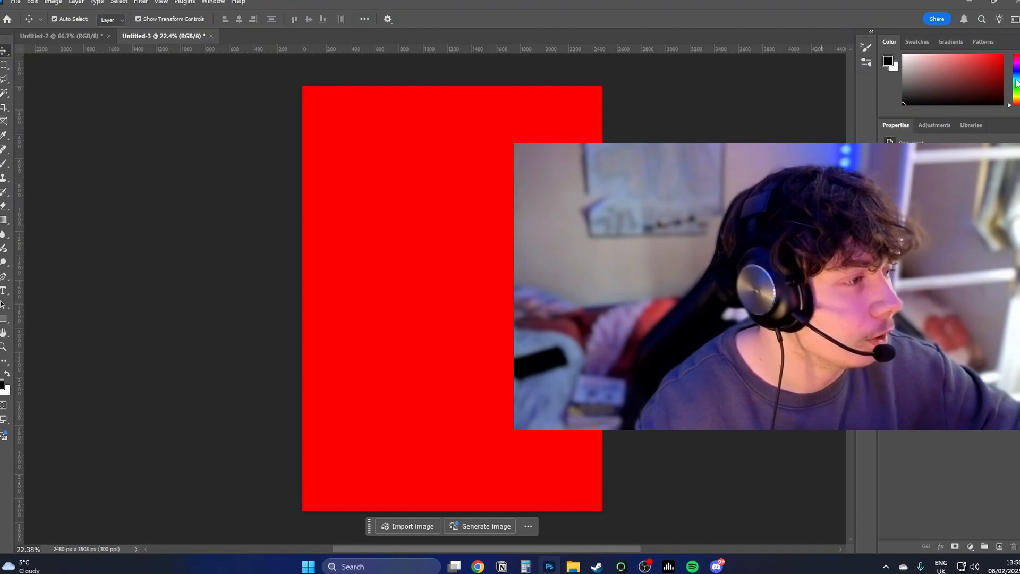
Step: Try a solid bright blue fill on the page background
left_click(1016, 73)
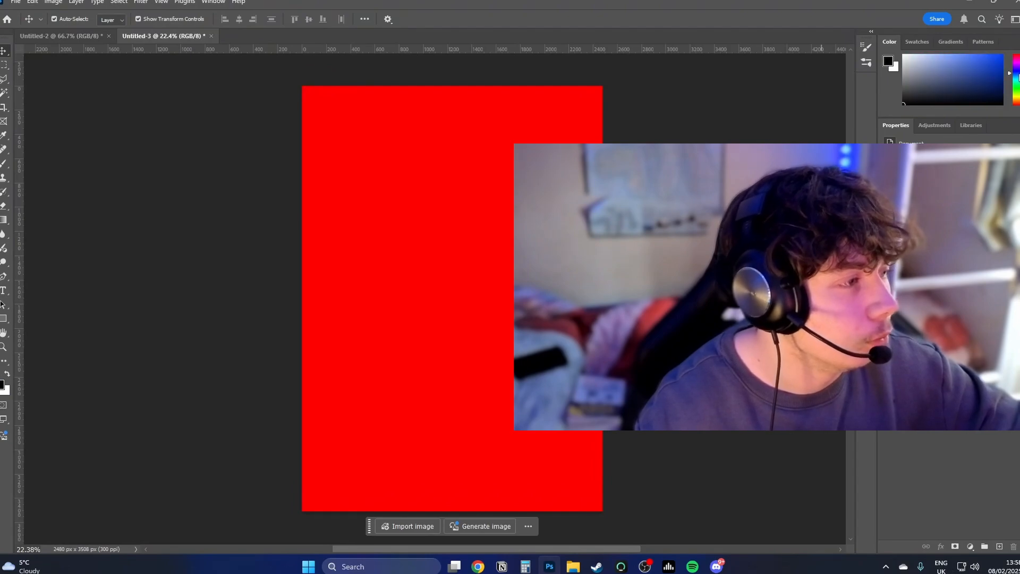
left_click(1002, 55)
key("alt+BackSpace")
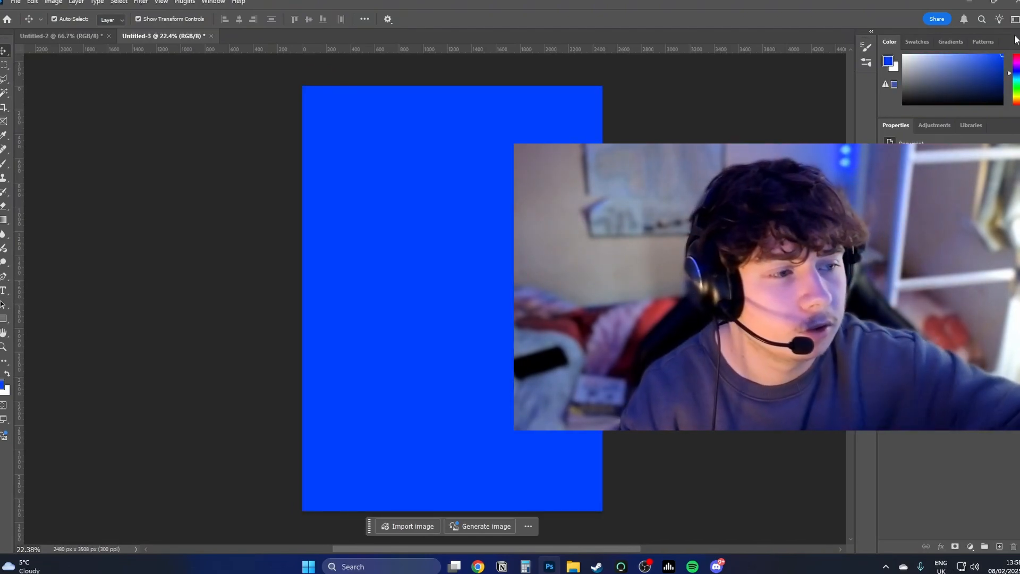
Step: Fill the page background with solid red
left_click_drag(1016, 73, 1016, 54)
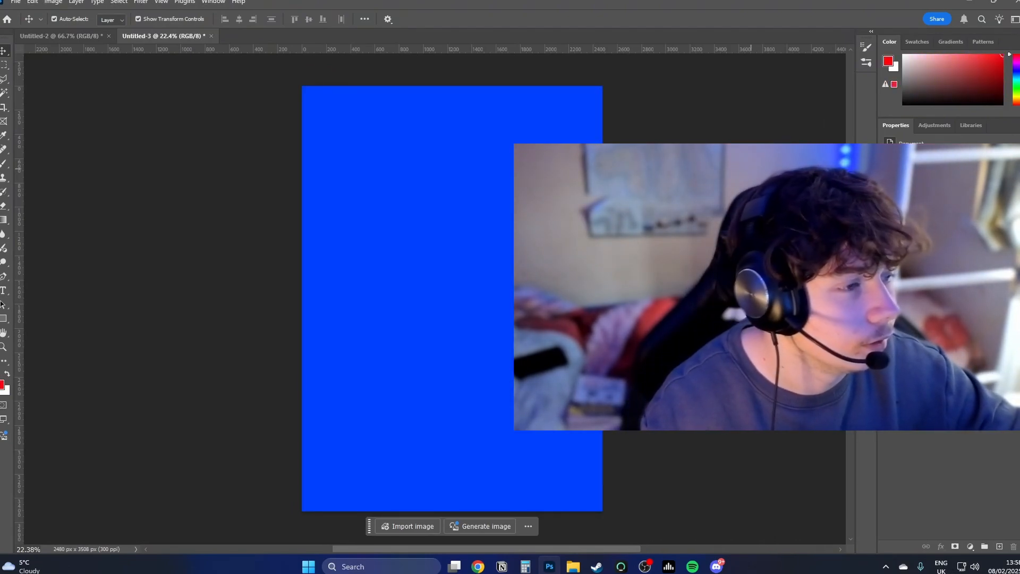
key("alt+BackSpace")
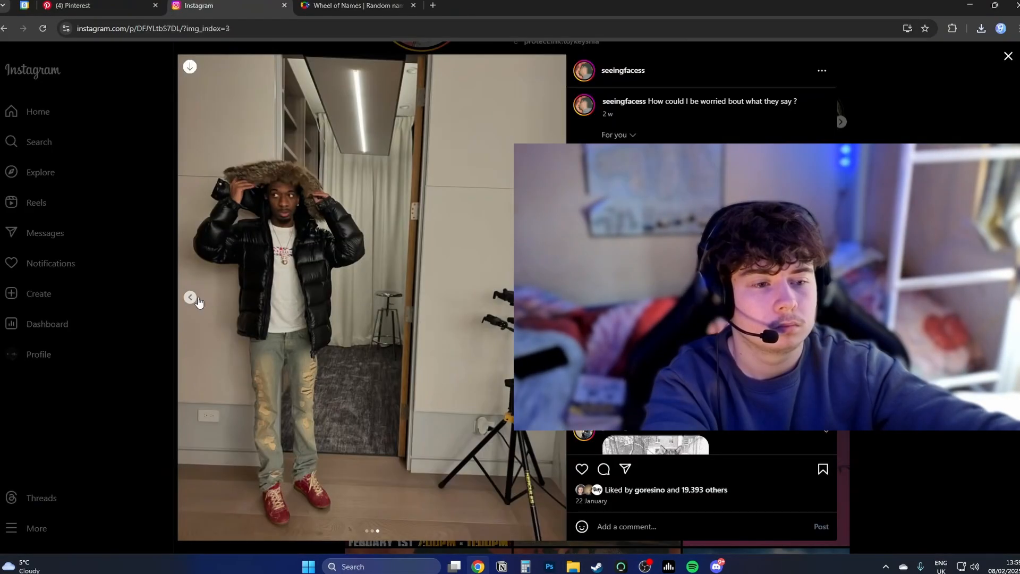
Step: Go back one photo in the Instagram post and place the full-length photo of the man in the fur-hooded jacket on the red page
left_click(197, 301)
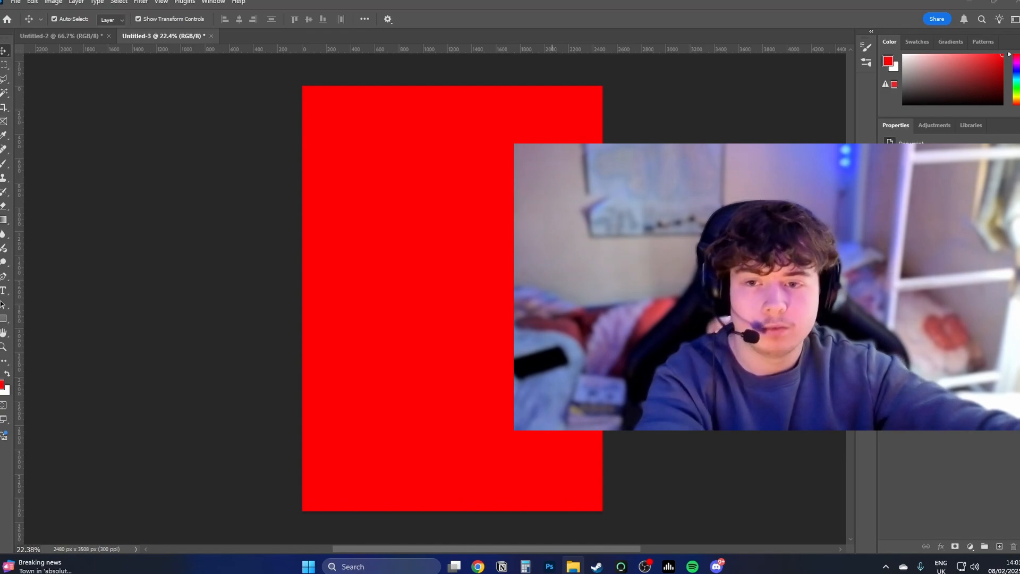
left_click_drag(553, 343, 486, 346)
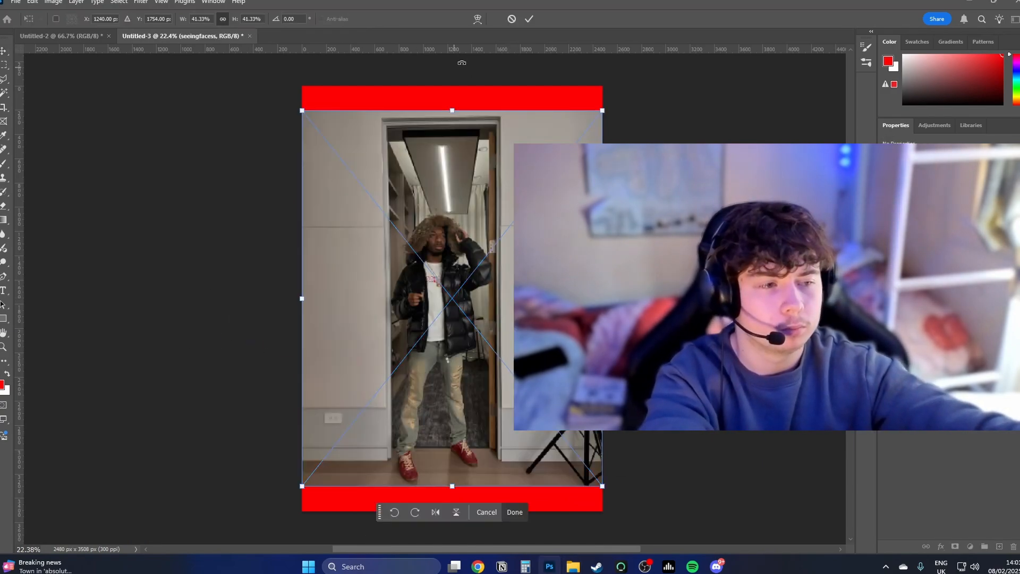
left_click(529, 19)
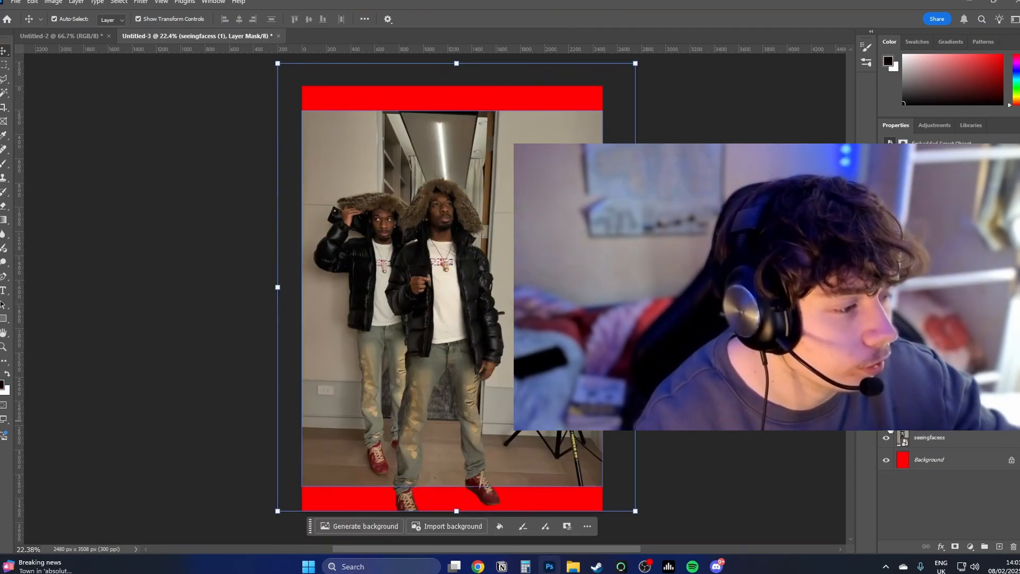
Step: Hide the other photos behind the cut-out figure and convert the masked figure layer to a smart object
left_click(888, 438)
right_click(911, 412)
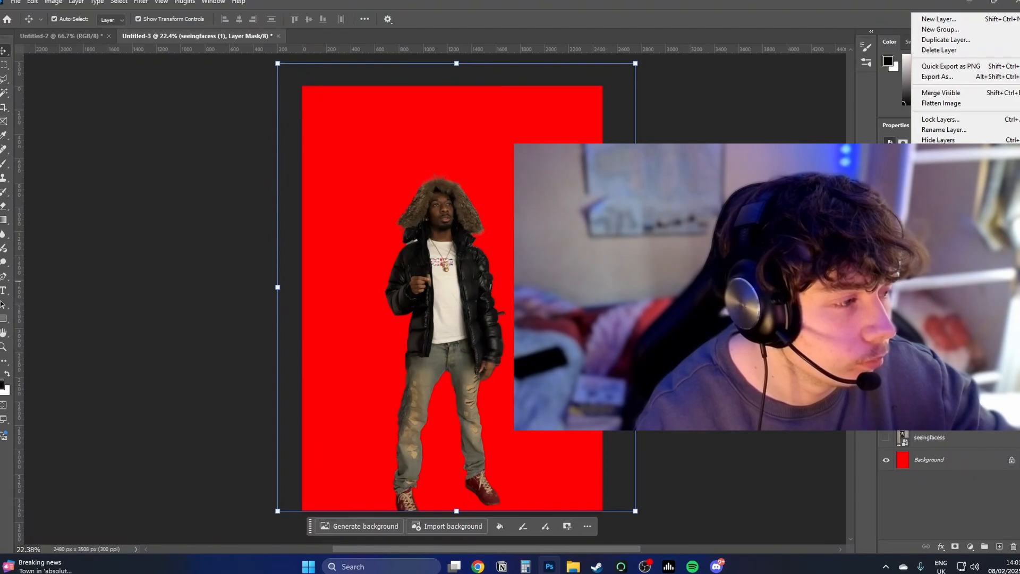
left_click(952, 239)
left_click(621, 394)
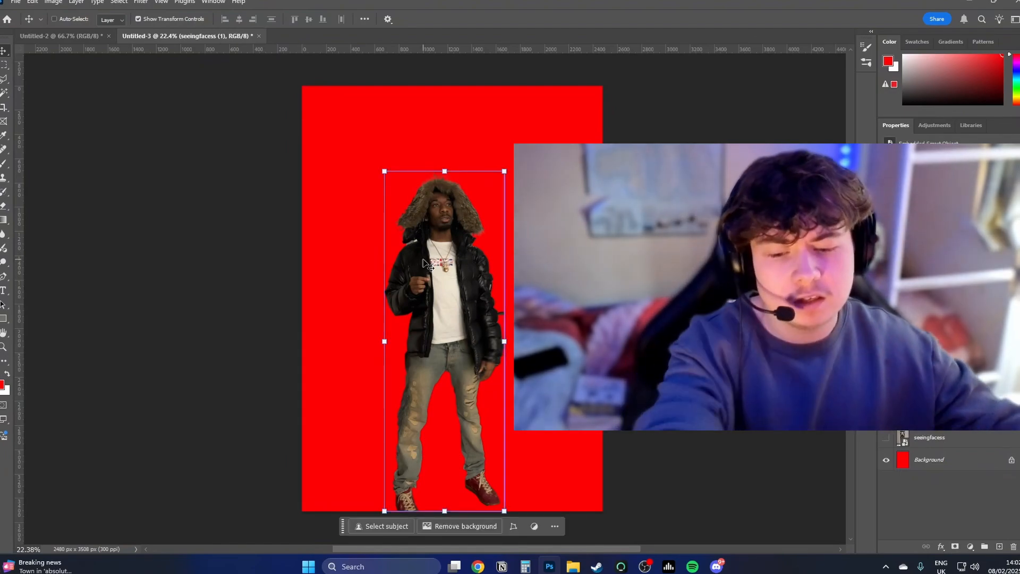
Step: Duplicate the cut-out figure's layer
key("ctrl+j")
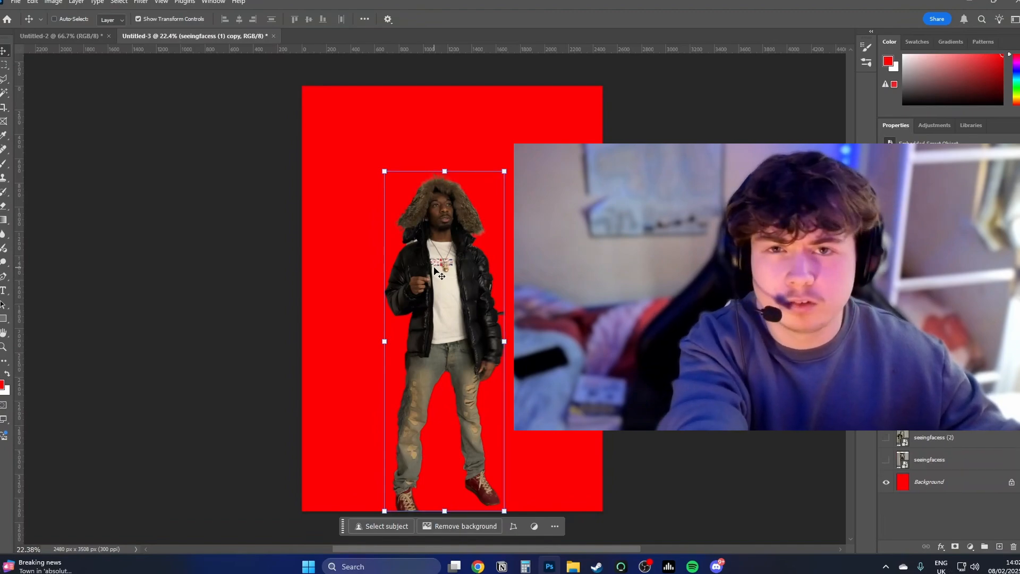
Step: Enlarge the duplicated cut-out figure so it nearly fills the height of the red page
key("ctrl+t")
mouse_move(508, 345)
left_mouse_down()
mouse_move(551, 341)
mouse_move(505, 355)
left_mouse_up()
key("Return")
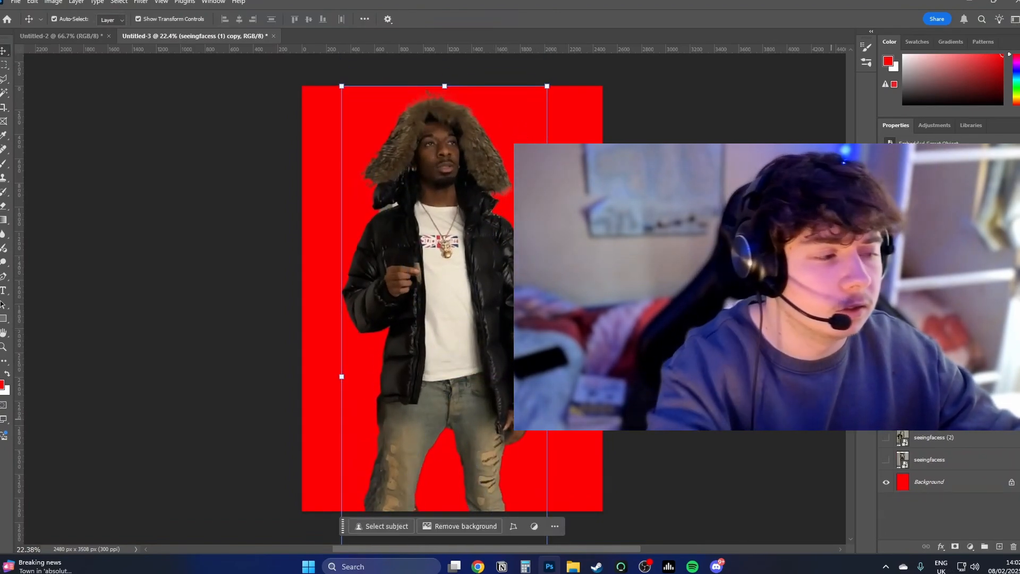
Step: Darken the enlarged figure to a black silhouette with Hue/Saturation and lower it slightly behind the original figure
key("ctrl+u")
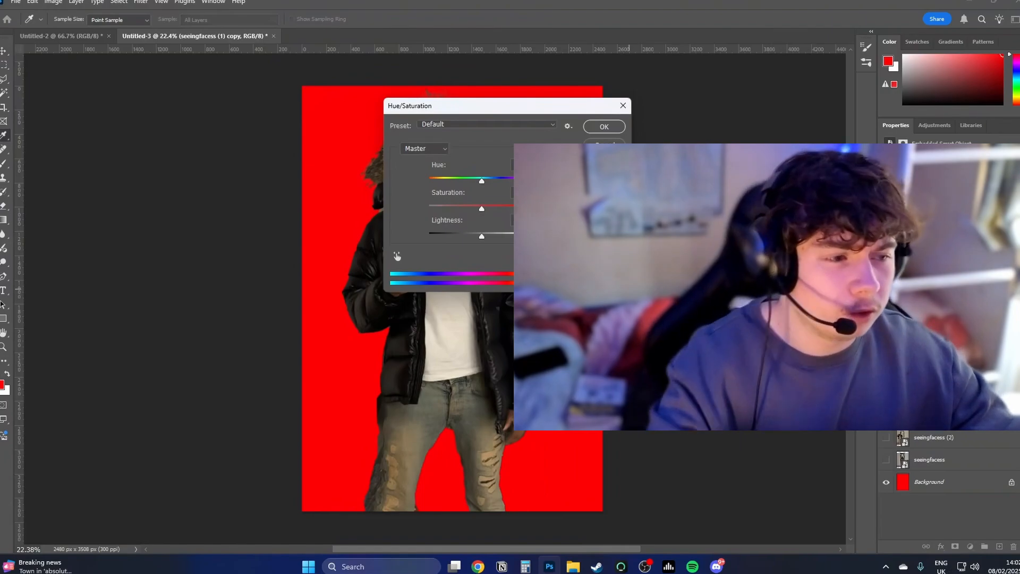
left_click_drag(482, 236, 425, 236)
left_click(606, 127)
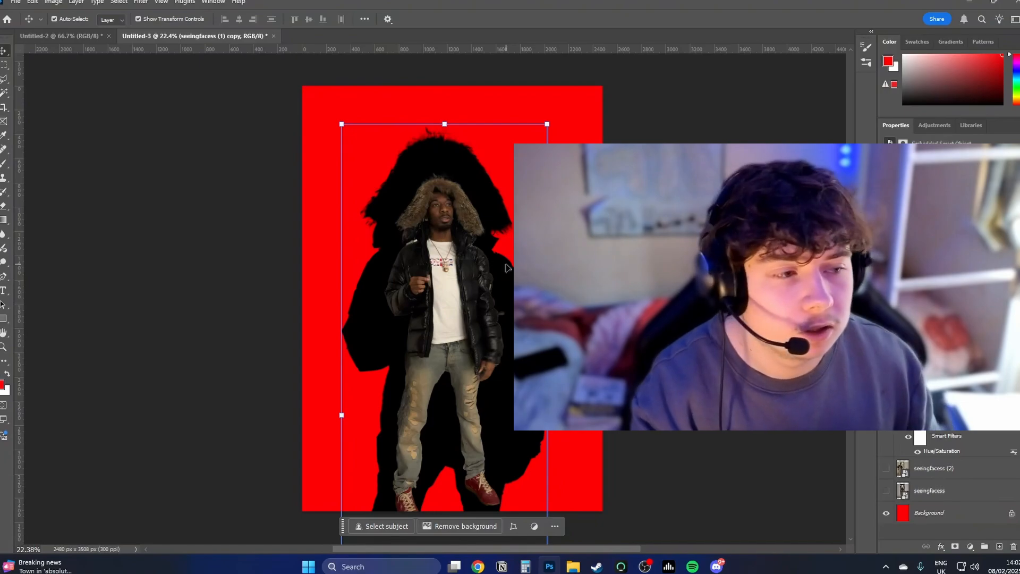
left_click_drag(506, 265, 506, 277)
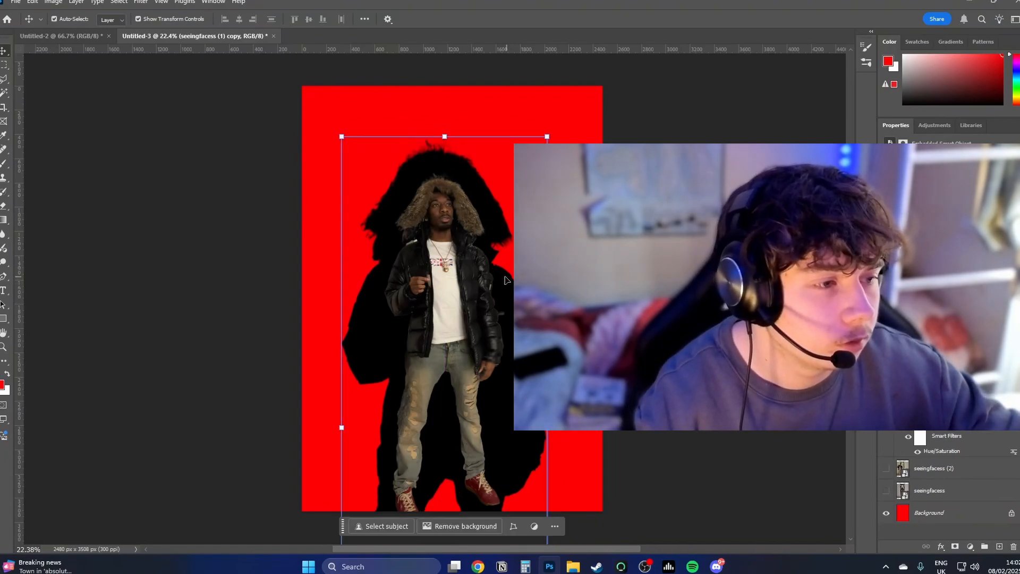
Step: Examine the jagged outline and starburst in the reference artworks document and return to the poster
key("ctrl+Tab")
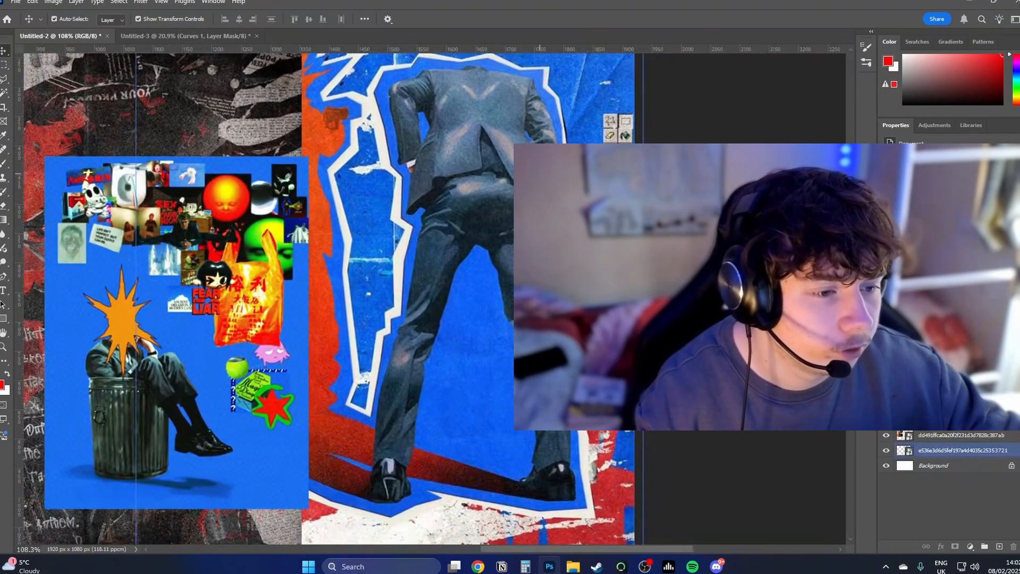
left_click_drag(436, 224, 445, 245)
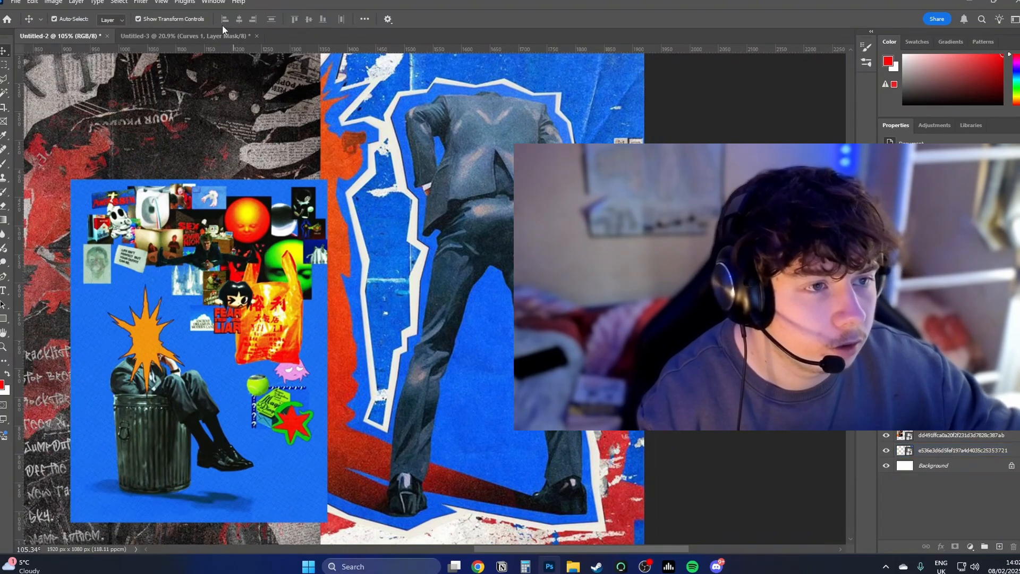
left_click(192, 36)
Step: Hide the black silhouette copy and the Curves 1 adjustment layer
left_click(885, 437)
left_click(964, 442)
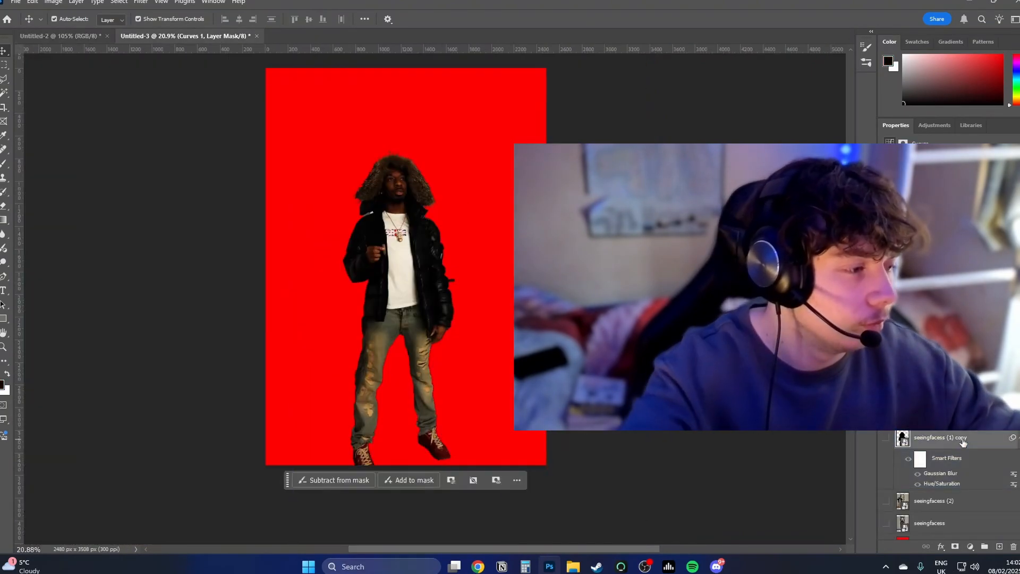
left_click(885, 393)
Step: Draw a spiky starburst selection over the man's face with the Polygonal Lasso, fill it with white and deselect it
left_click_drag(396, 187, 439, 183)
left_click_drag(439, 184, 469, 239)
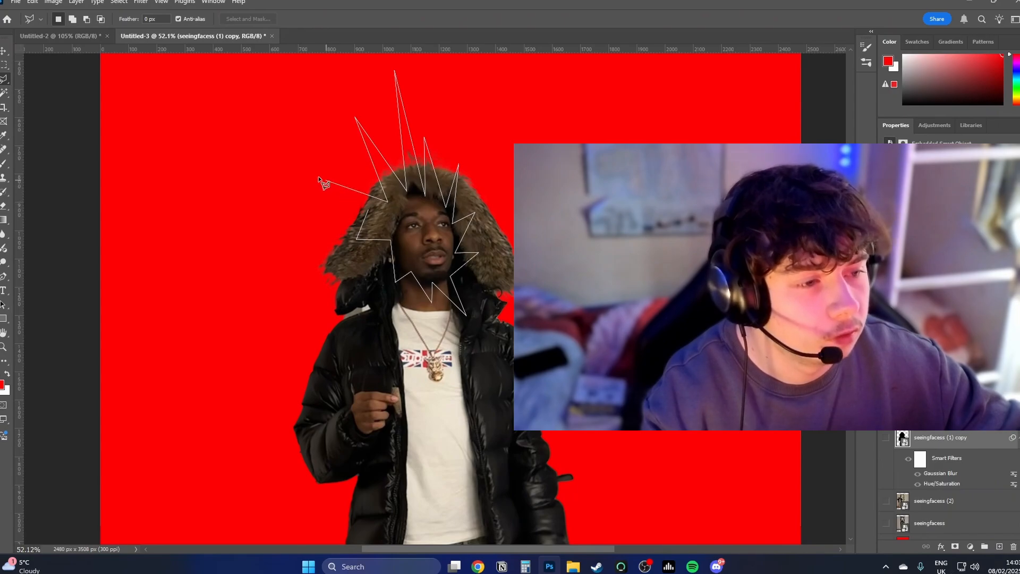
left_click(313, 174)
left_click(368, 211)
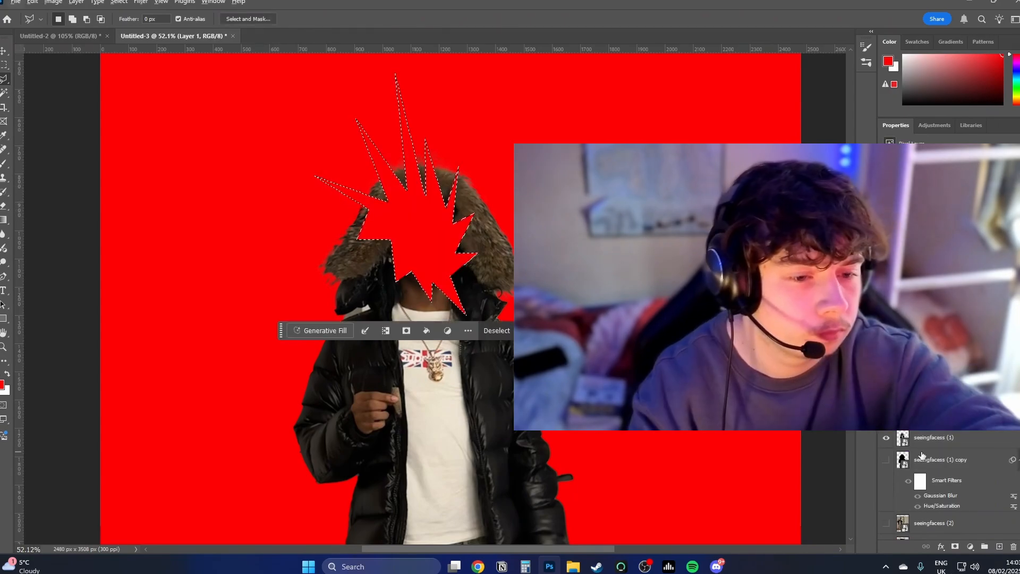
key("x")
key("alt+BackSpace")
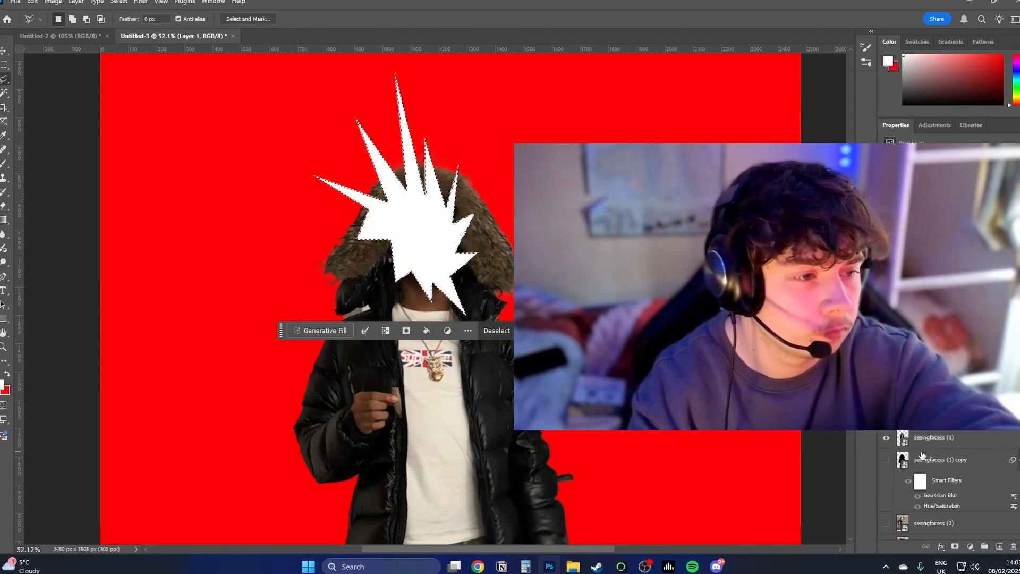
key("ctrl+d")
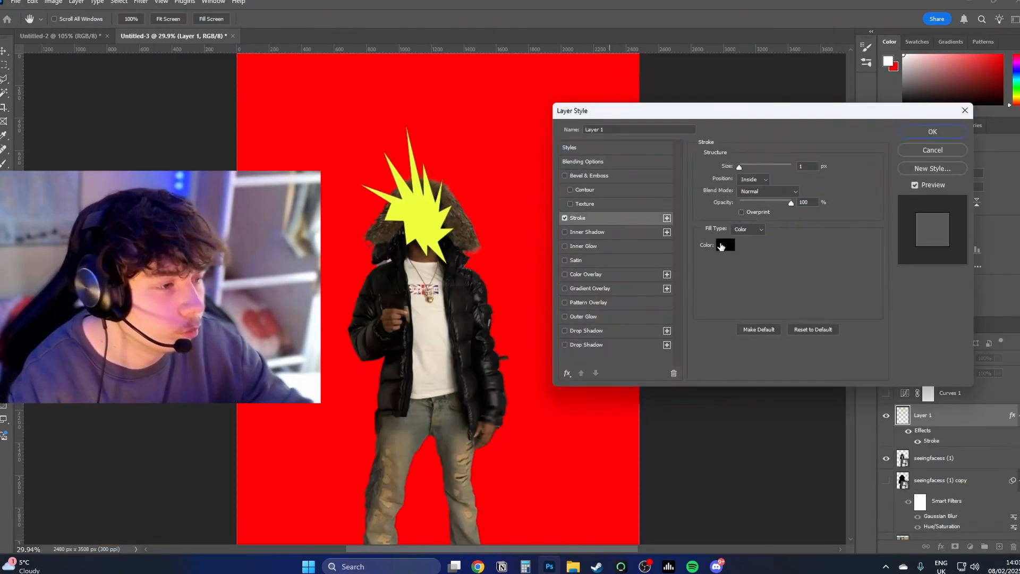
left_click(720, 241)
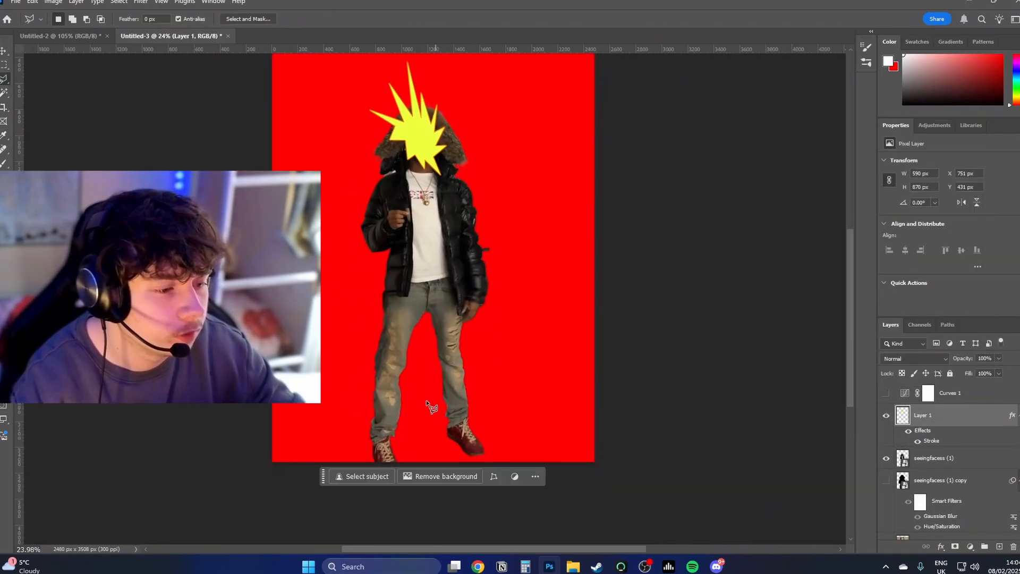
Step: Draw a jagged white outline around the figure and stretch its height to 103.14%, past the page's lower edge
left_click(360, 455)
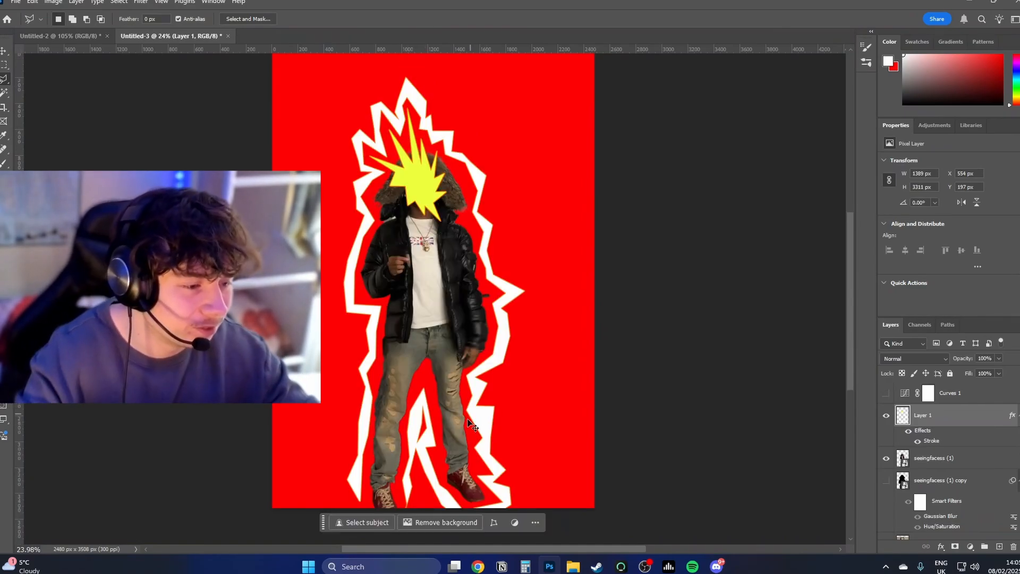
key("ctrl+t")
left_click_drag(435, 507, 436, 520)
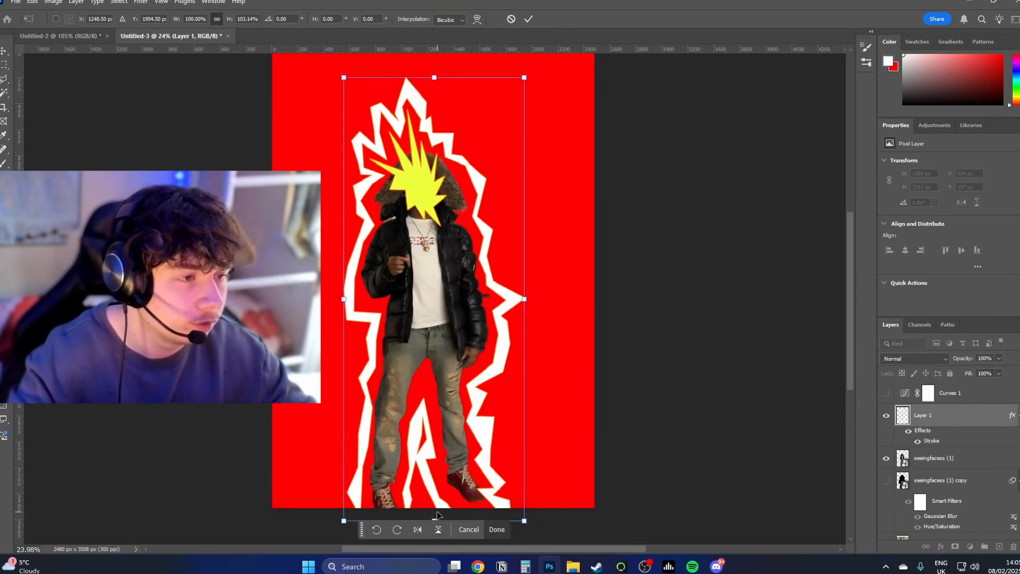
key("Return")
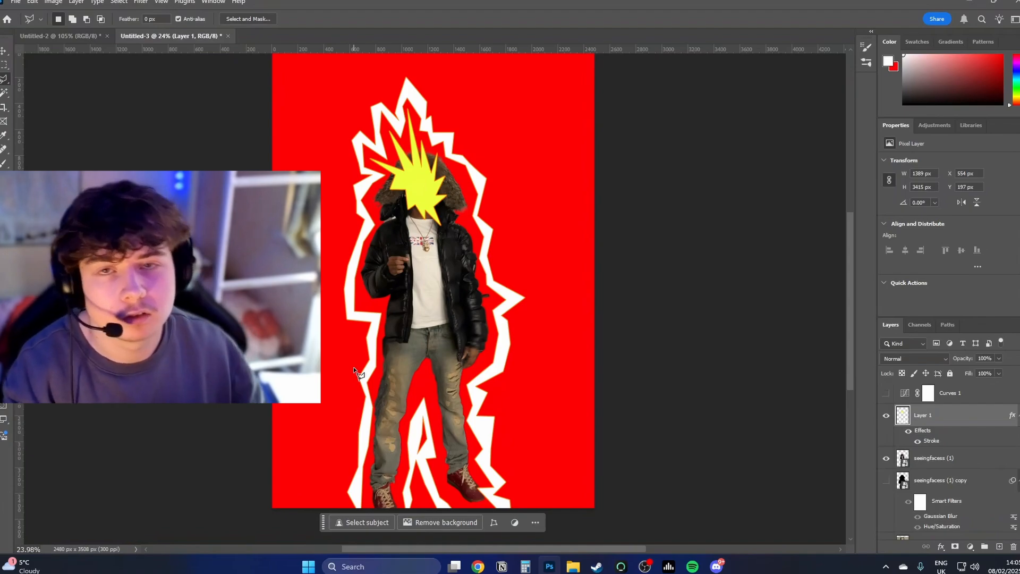
left_click_drag(484, 139, 490, 148)
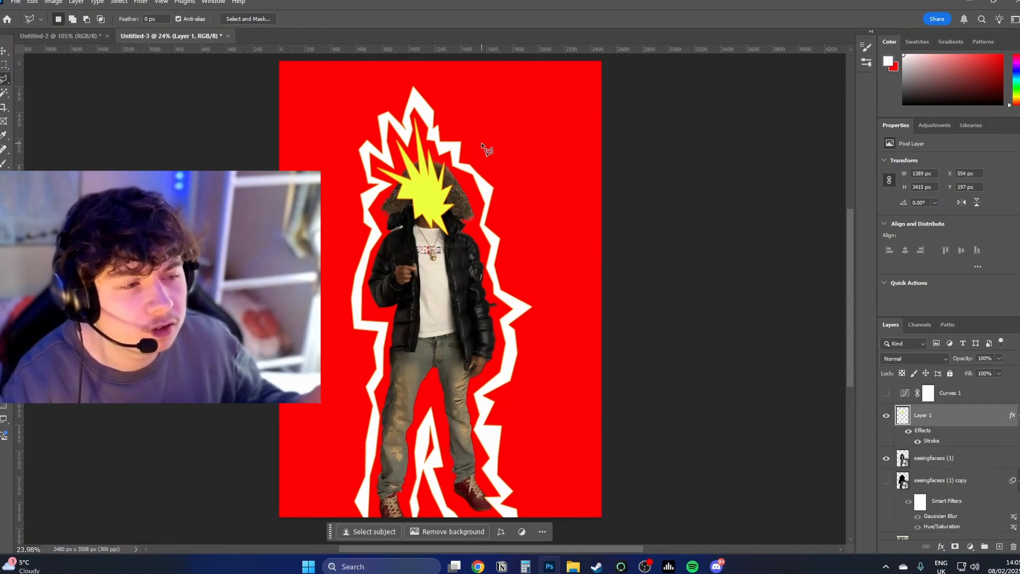
left_click_drag(479, 140, 403, 118)
scroll(457, 191, "down", 3)
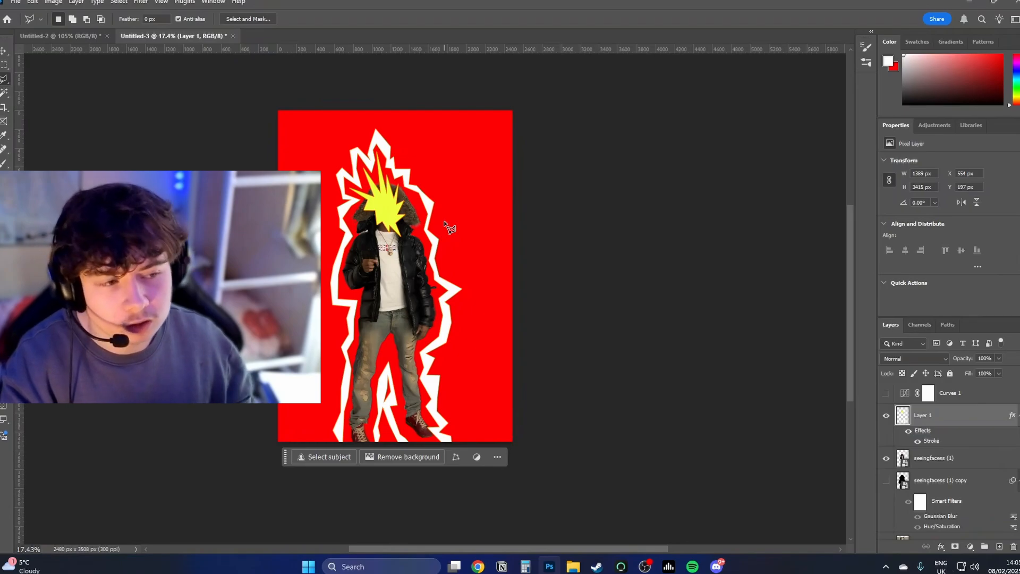
scroll(401, 254, "up", 3)
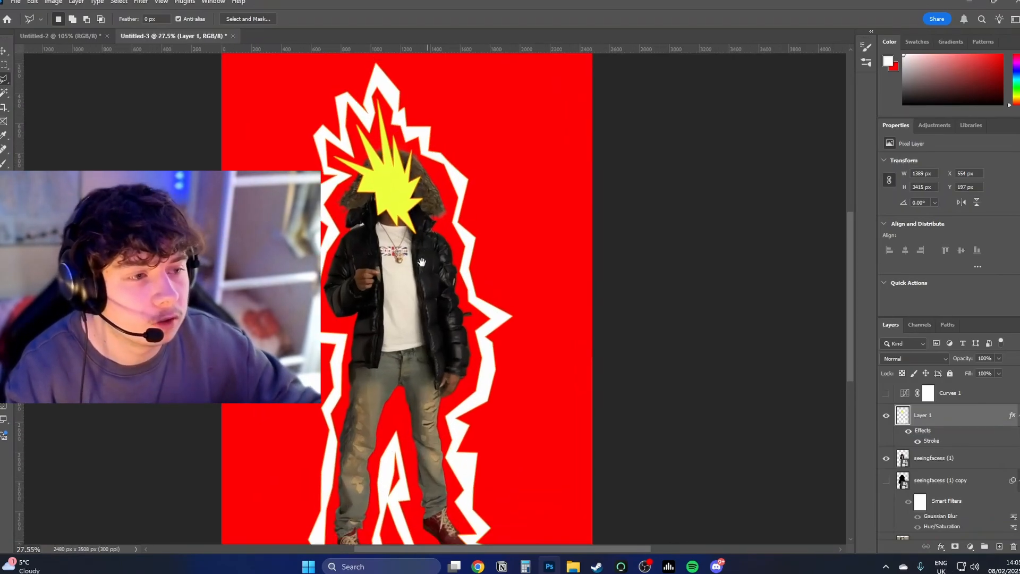
scroll(401, 254, "up", 1)
scroll(462, 245, "down", 2)
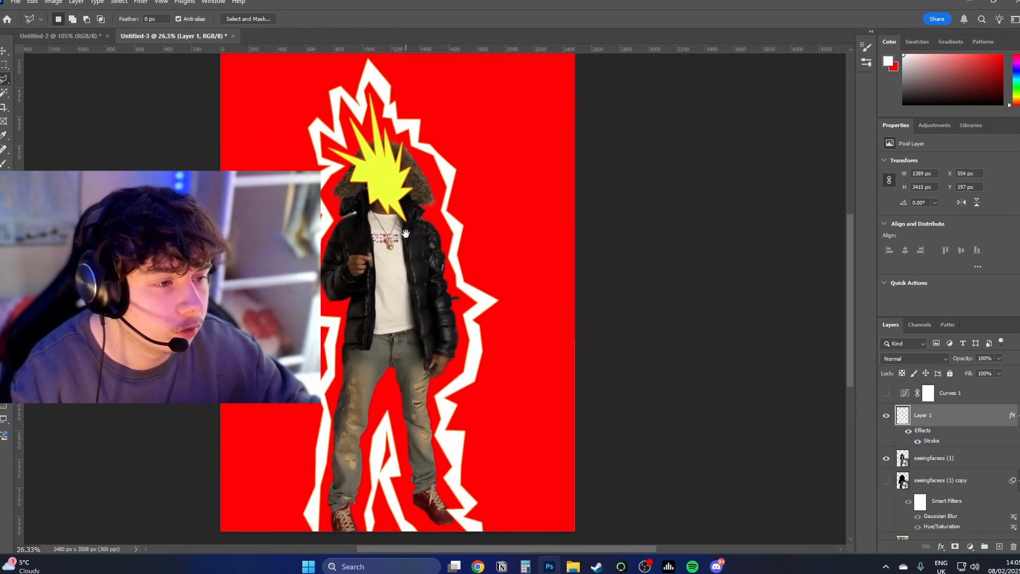
scroll(468, 242, "down", 2)
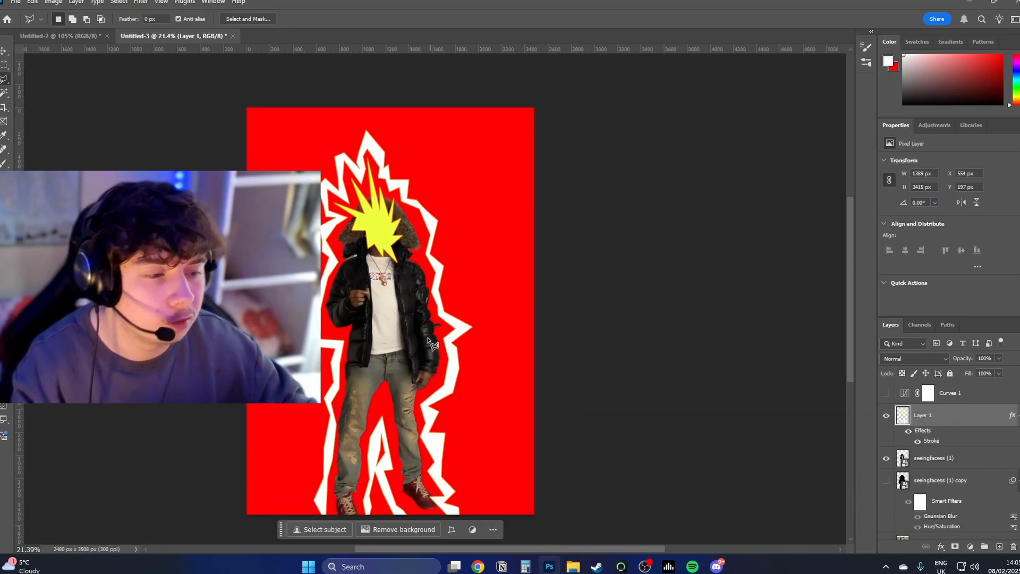
Step: Widen the jagged white outline on Layer 1 slightly around the figure
key("v")
left_click(946, 457)
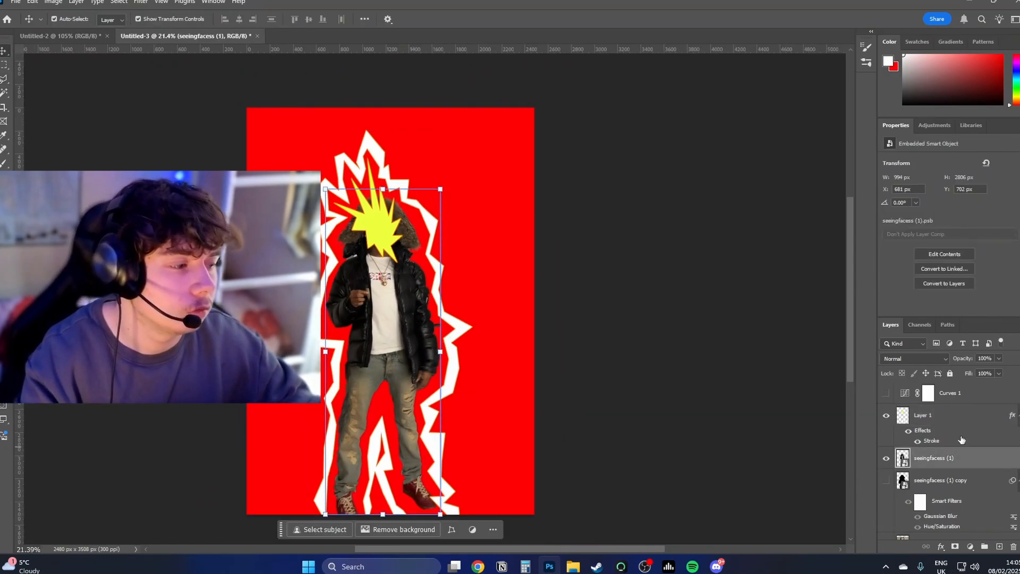
left_click(953, 420, "ctrl")
key("ctrl+t")
left_click_drag(472, 323, 479, 319)
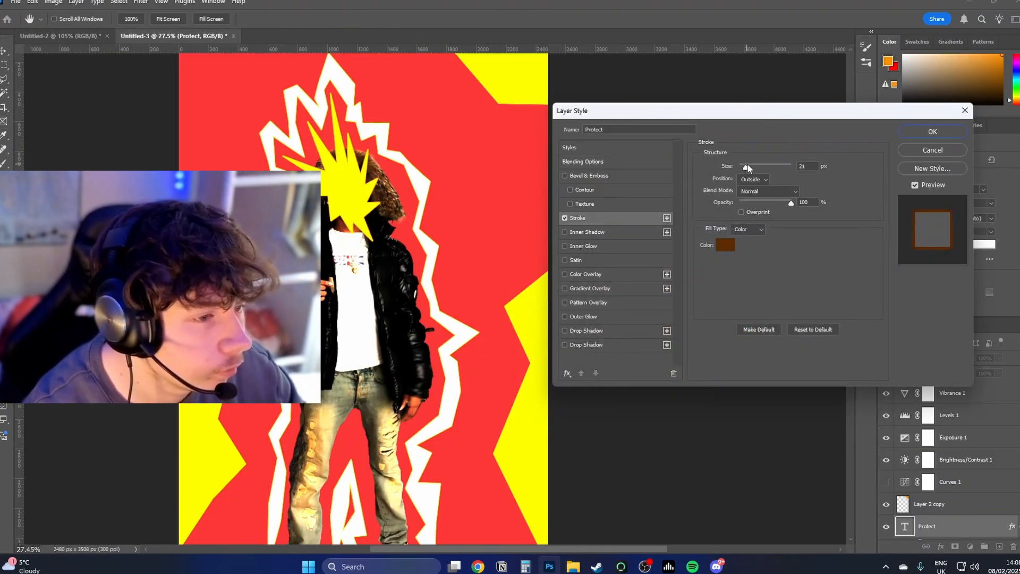
Step: Set the "Protect" text's outside stroke to 13 px and place a copy of the text beside the man's lower legs
left_click(746, 165)
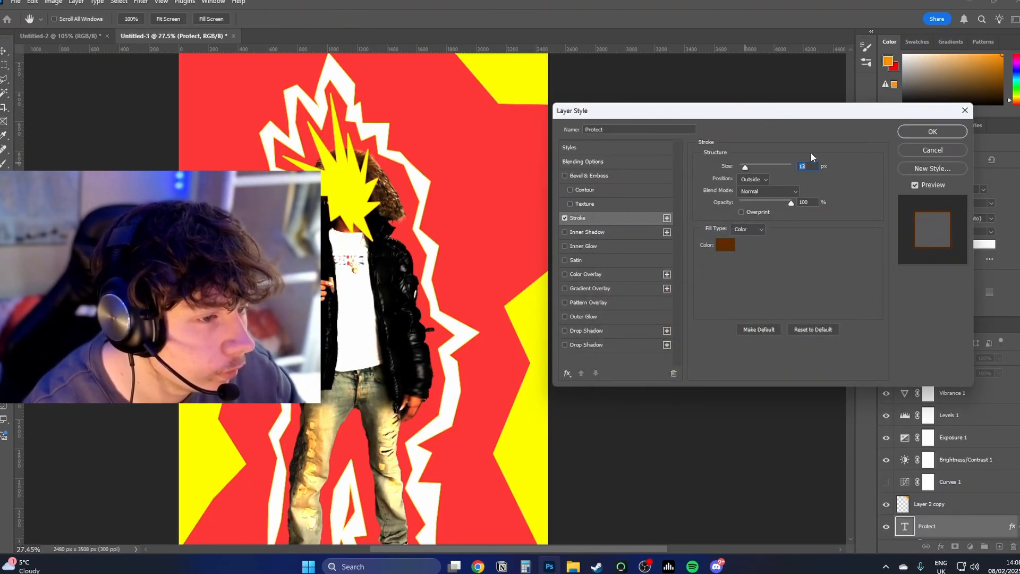
left_click(915, 134)
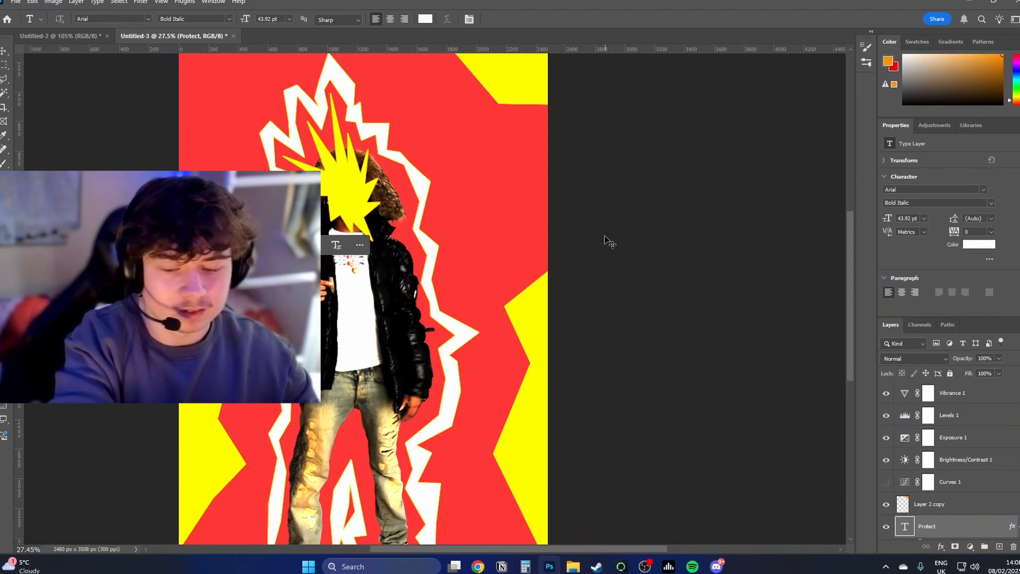
key("ctrl+j")
key("ctrl+t")
left_click_drag(331, 261, 464, 440)
Step: Change the copied text to "ball hog" and shift it about 15 px right and 15 px down
double_click(464, 440)
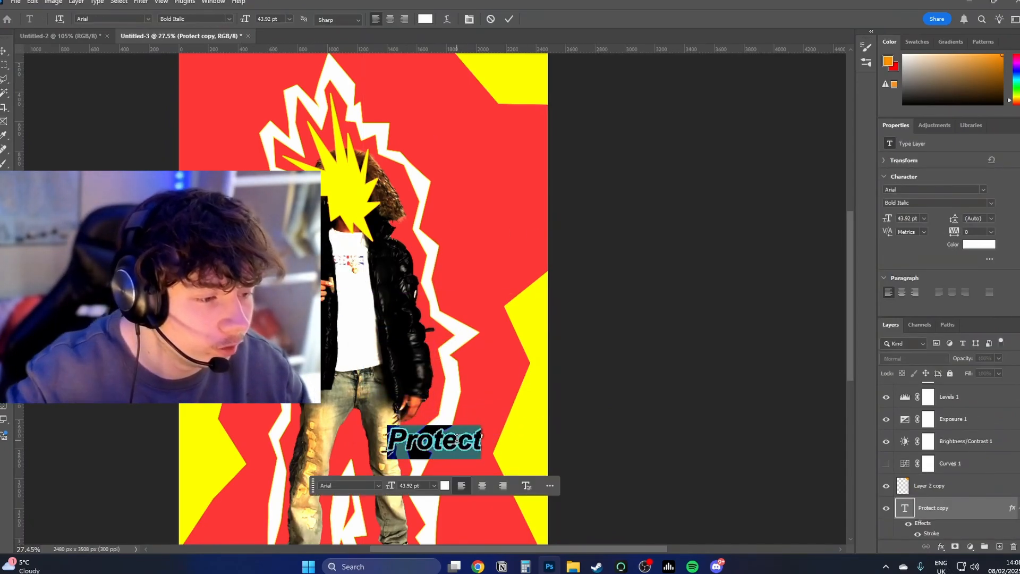
type("ball hog")
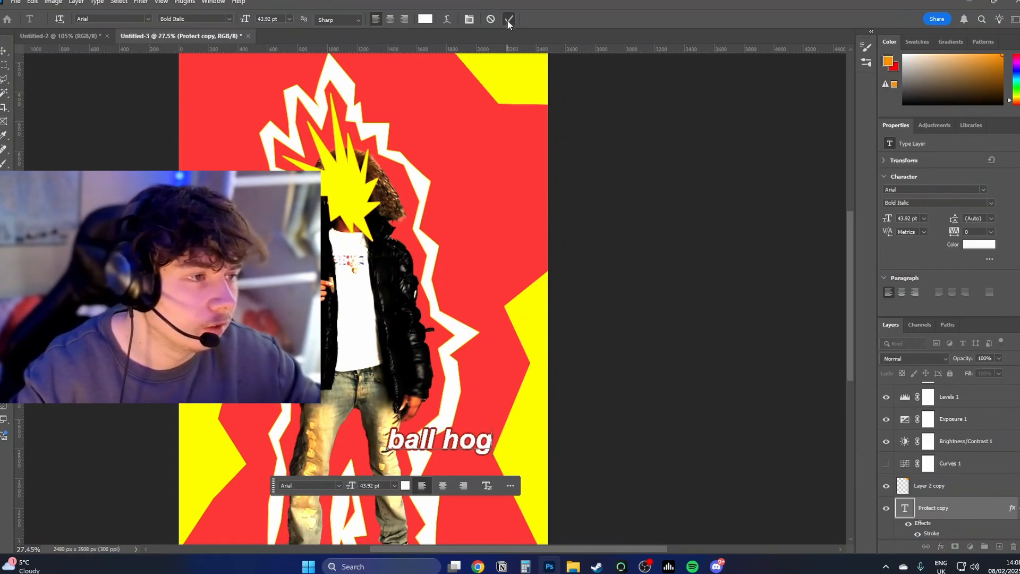
left_click(508, 19)
key("ctrl+t")
left_click_drag(462, 438, 465, 442)
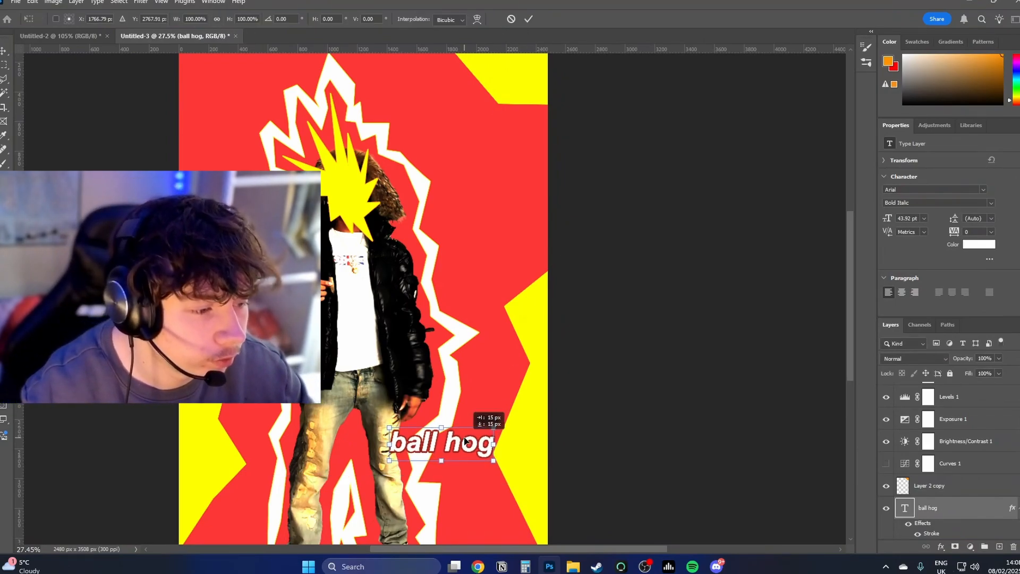
key("Return")
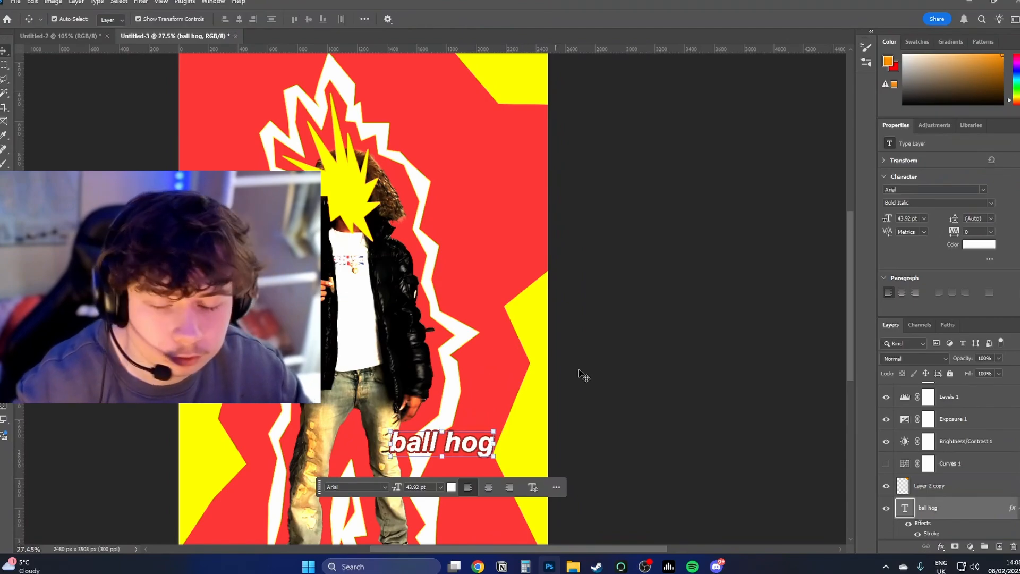
Step: Add a solid grey colour fill layer directly above Layer 2 copy
left_click_drag(579, 372, 566, 367)
left_click_drag(565, 367, 538, 338)
left_click(578, 334)
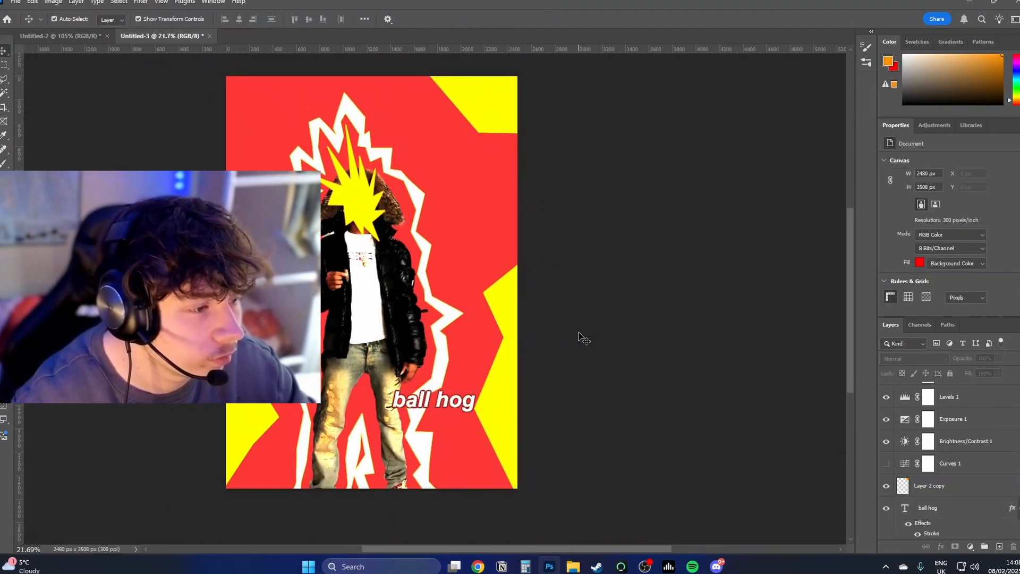
left_click(929, 504)
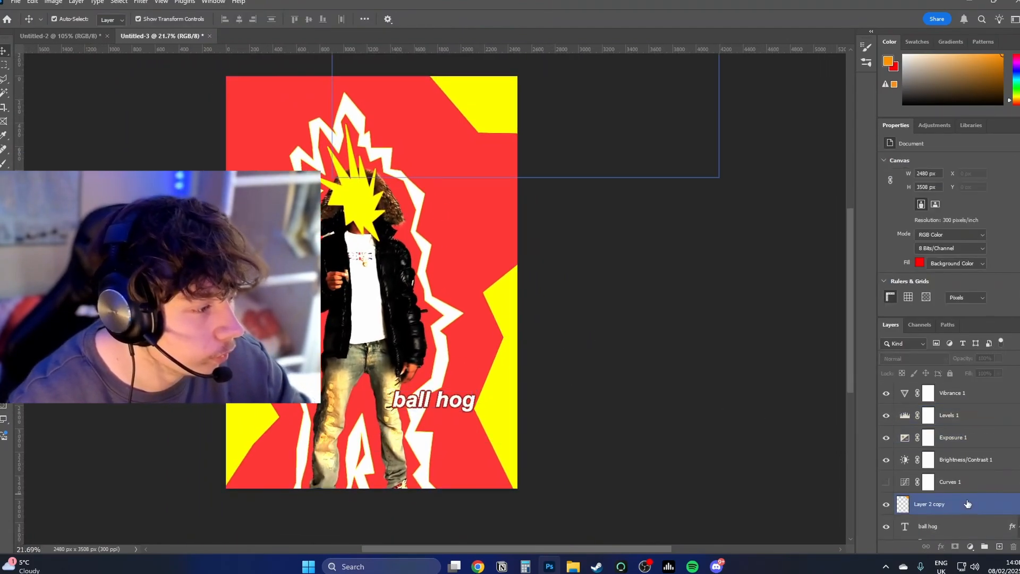
left_click(972, 547)
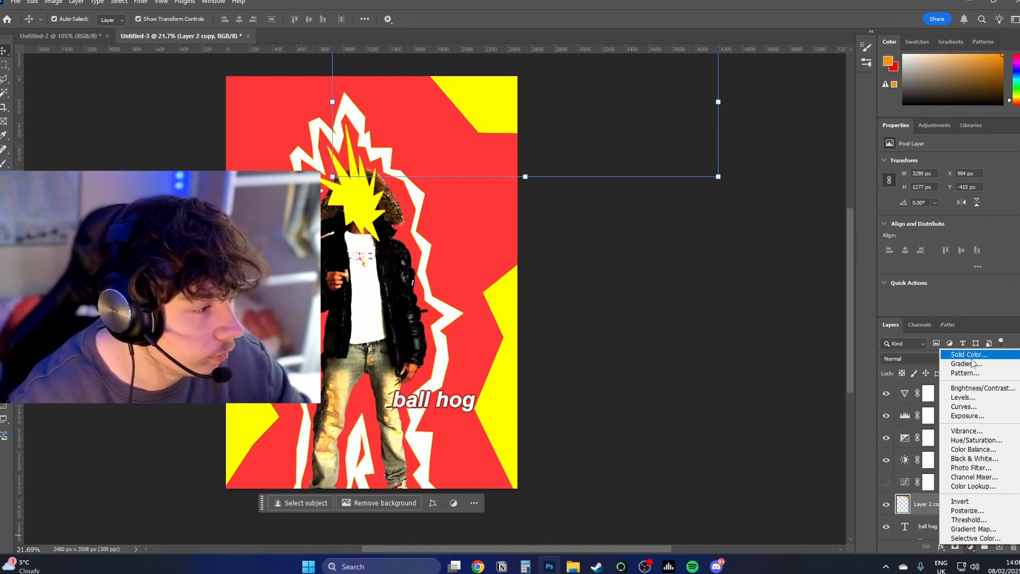
left_click(925, 352)
left_click_drag(666, 317, 506, 341)
key("Return")
Step: Convert the grey fill layer to a smart object and add 6.99% Gaussian monochromatic noise to it
left_click(161, 1)
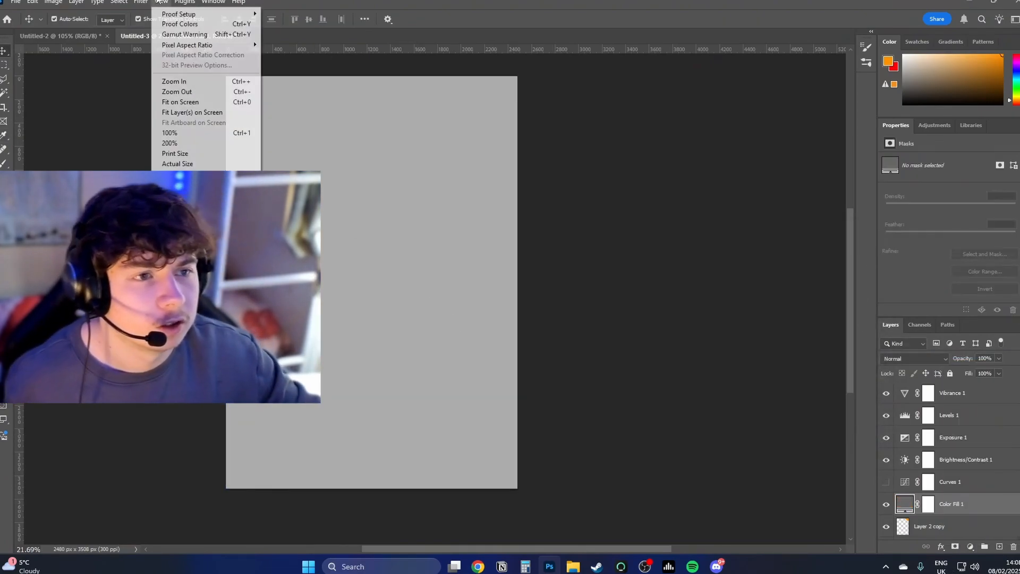
mouse_move(141, 2)
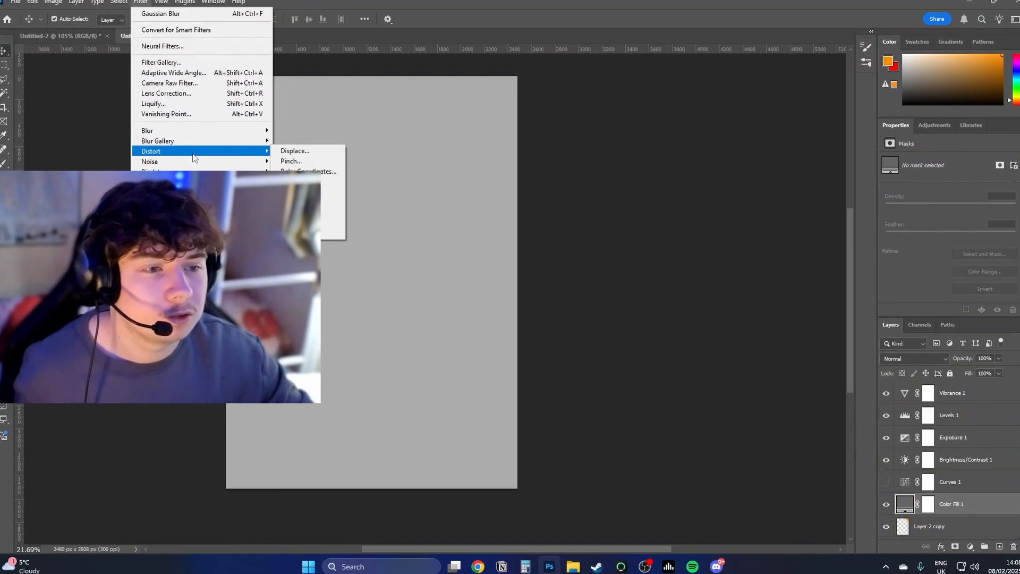
mouse_move(212, 162)
left_click(295, 161)
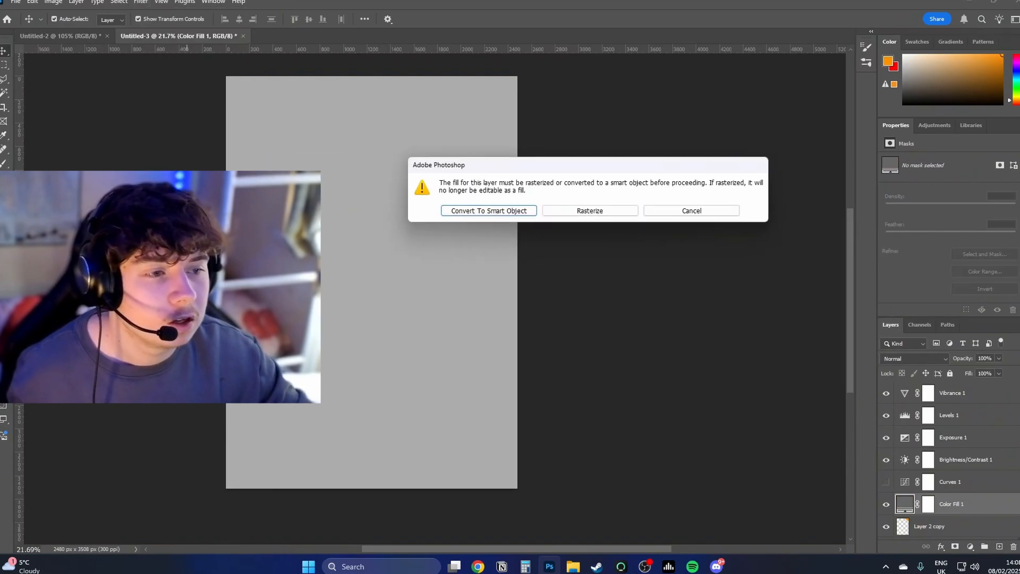
left_click(481, 210)
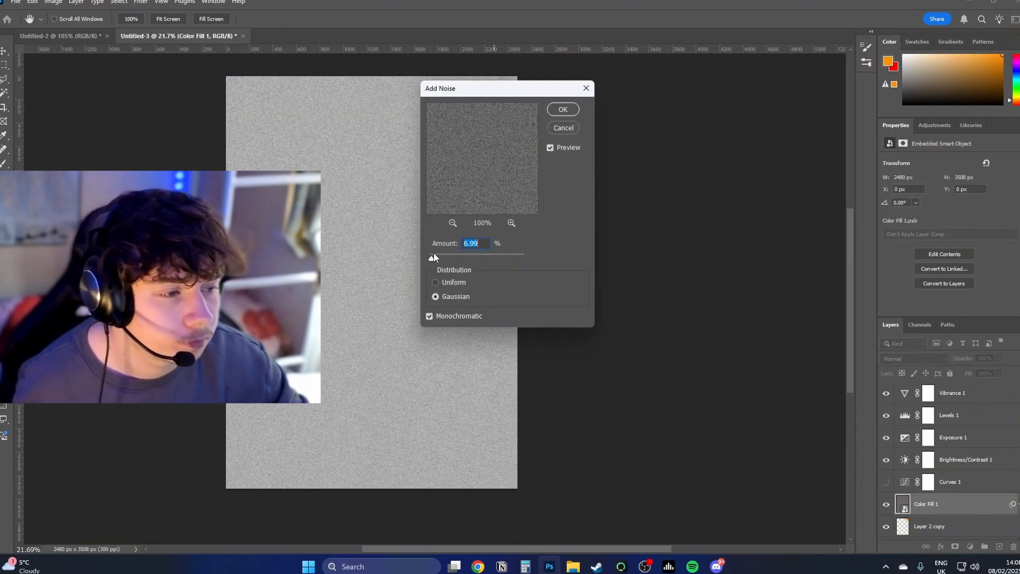
left_click(563, 109)
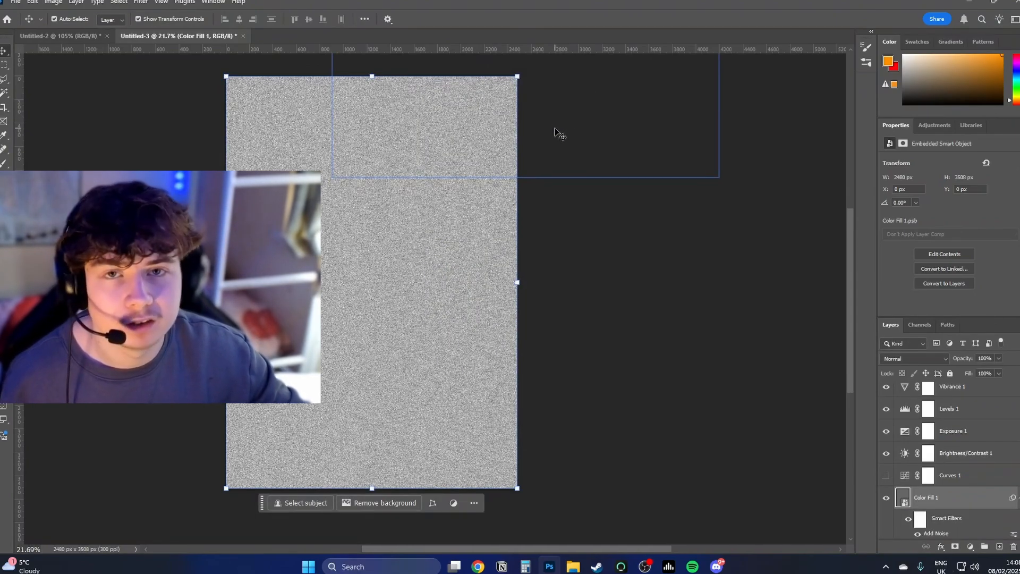
Step: Set the noisy grey Color Fill 1 layer's blend mode to Soft Light and reduce its fill to soften the grain
left_click(934, 359)
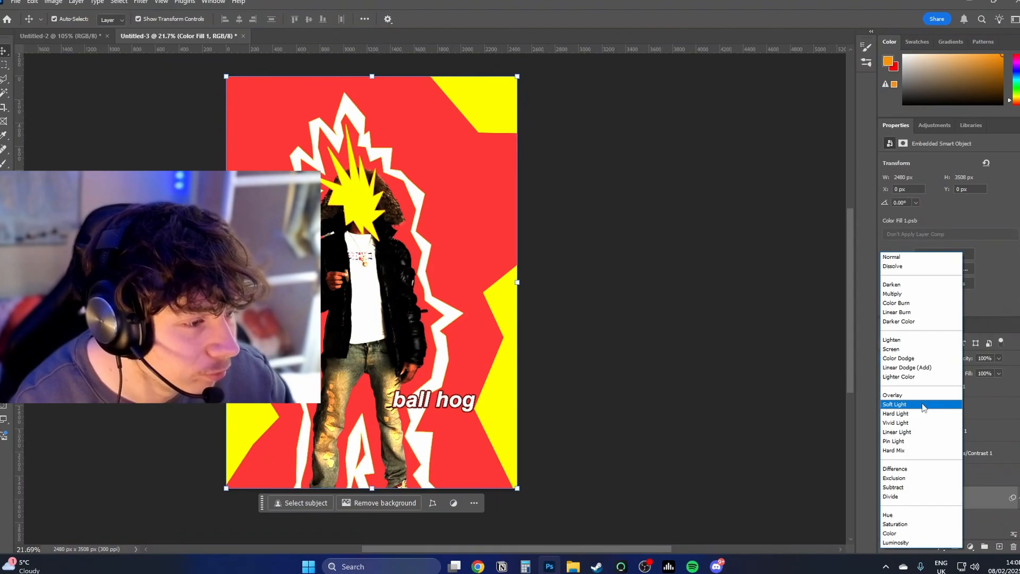
left_click(923, 407)
scroll(413, 286, "up", 6)
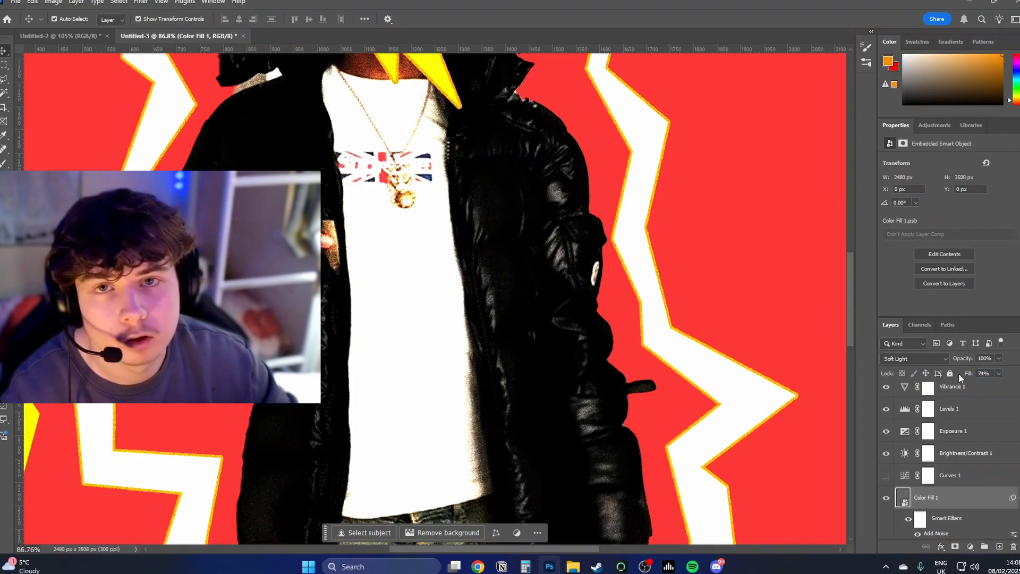
scroll(666, 393, "down", 5)
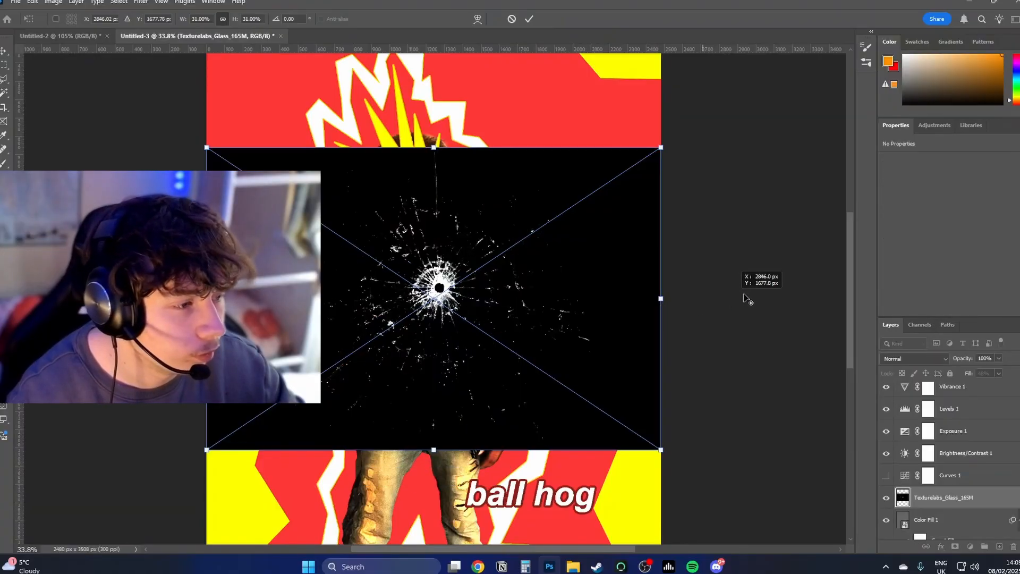
Step: Scale the placed cracked-glass texture to 49.47% so it extends past the poster's sides, and set its blend mode to Lighter Color
left_click_drag(660, 299, 839, 295)
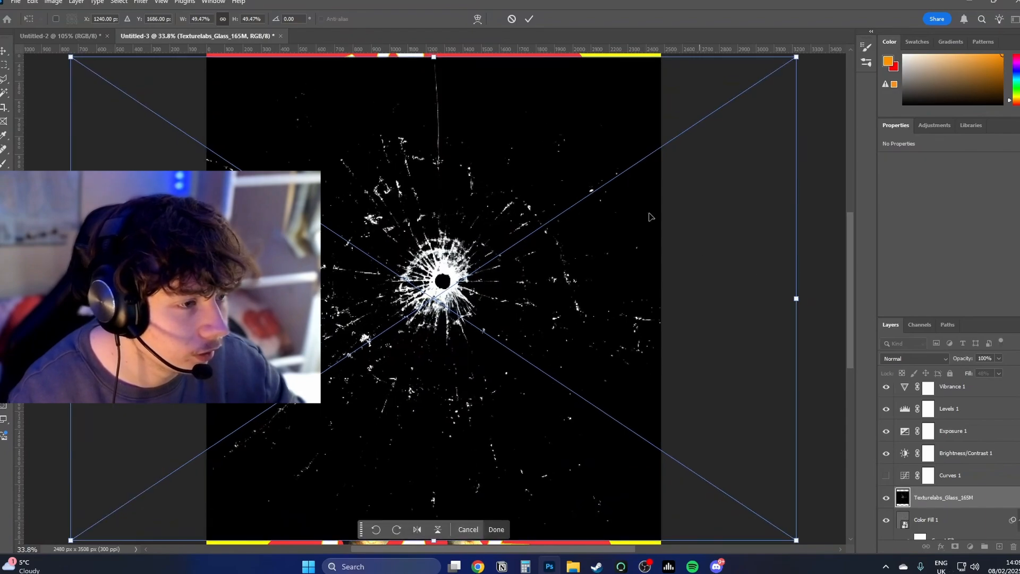
left_click(529, 19)
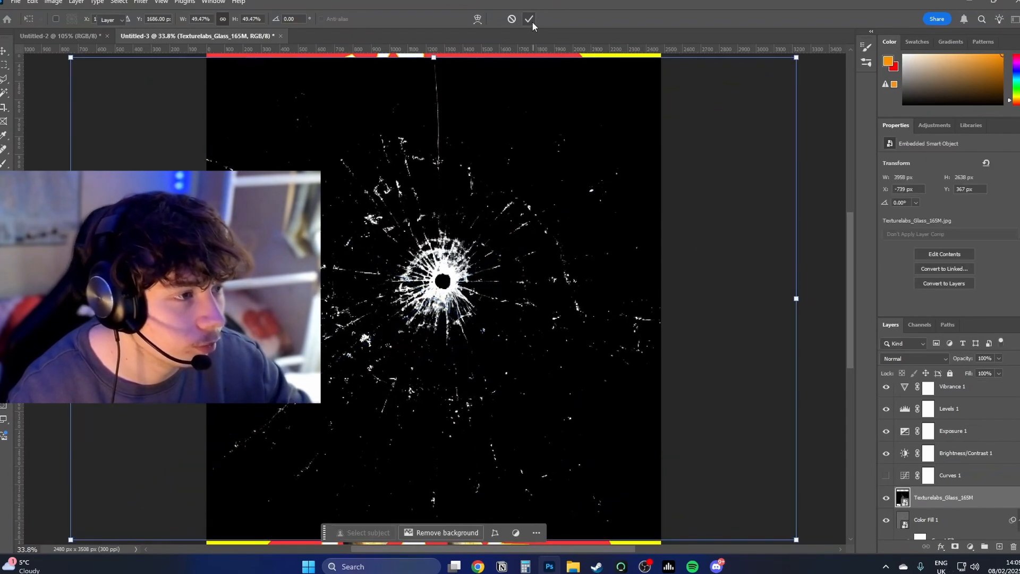
left_click(915, 359)
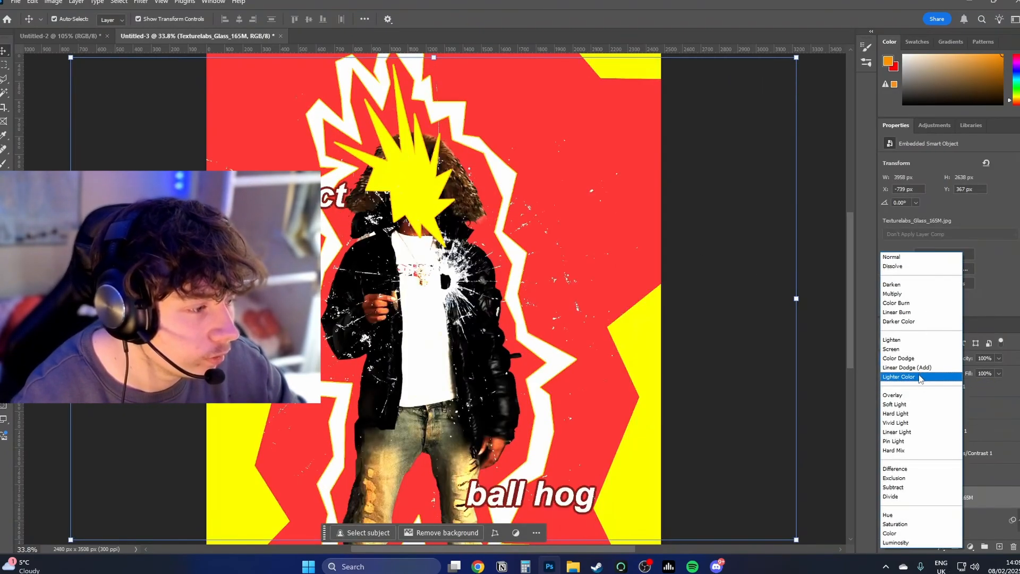
left_click(921, 378)
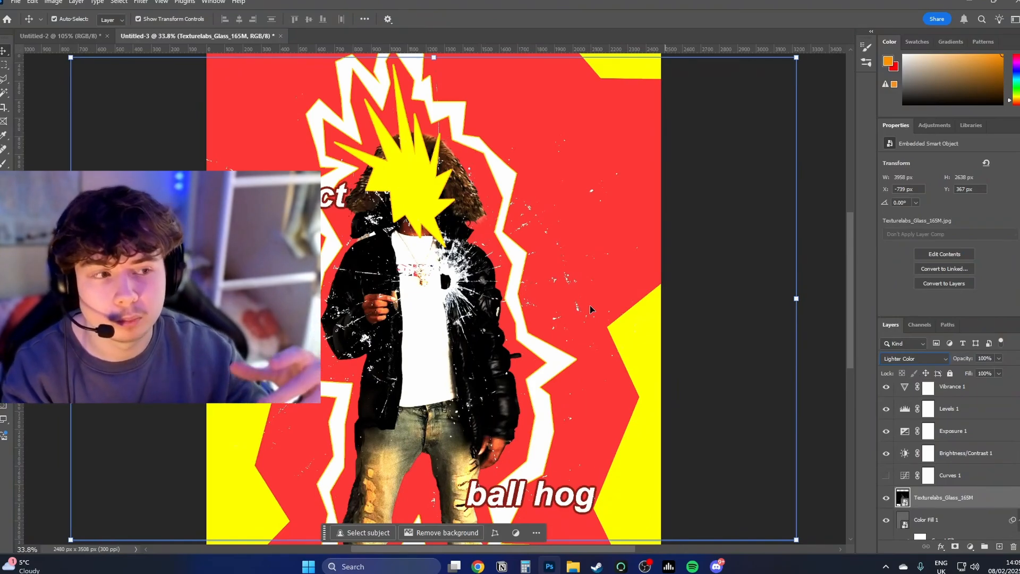
key("ctrl+0")
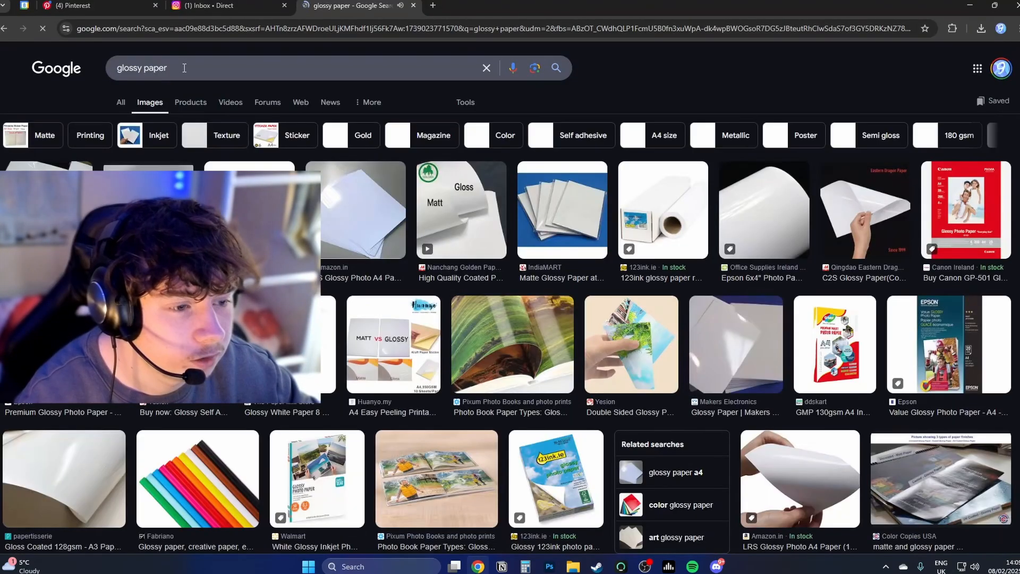
Step: Search Google Images for "glossy paper texture" and for "paper texture"
left_click(184, 68)
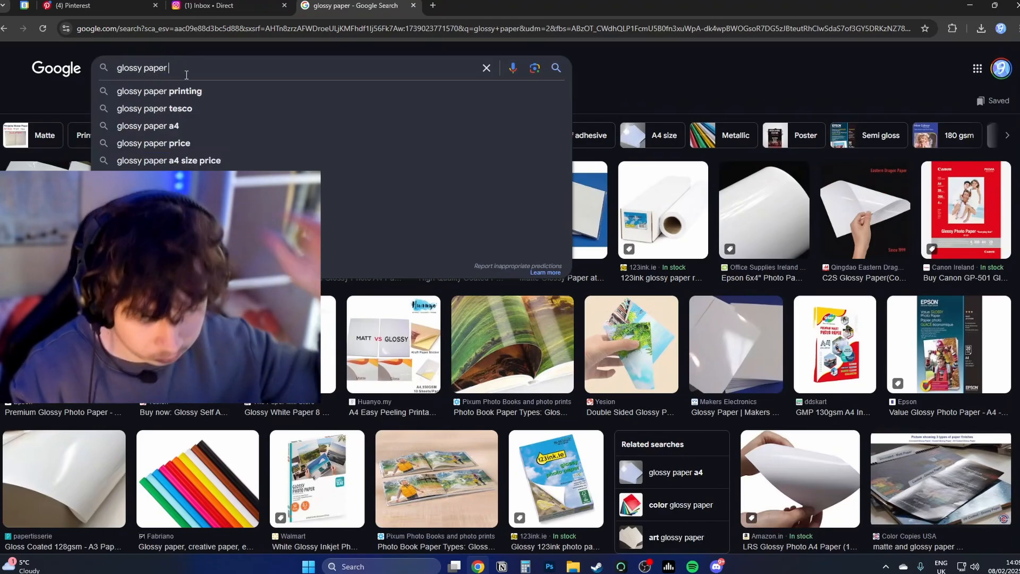
type("texture")
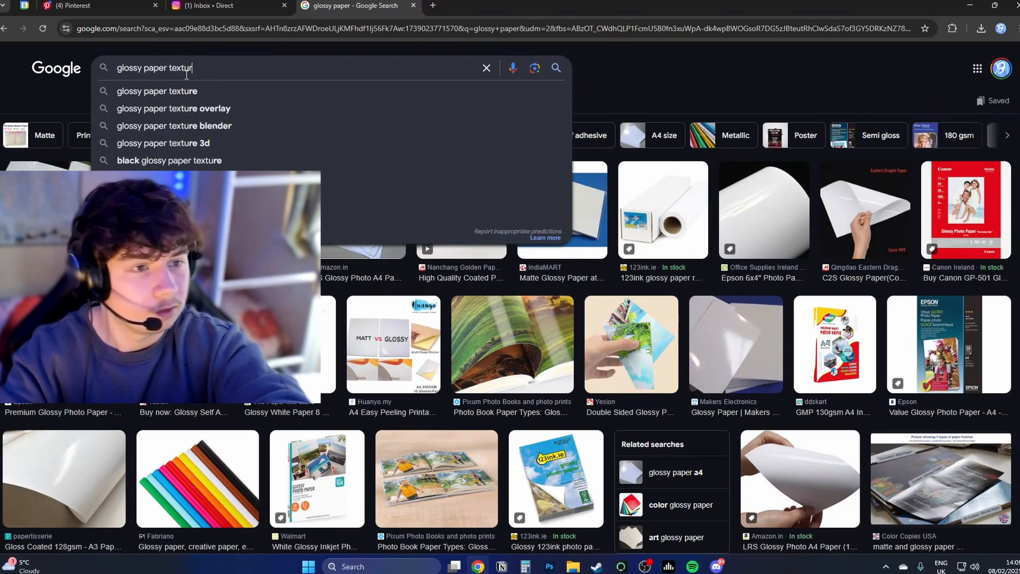
key("Return")
double_click(129, 68)
key("BackSpace")
key("Return")
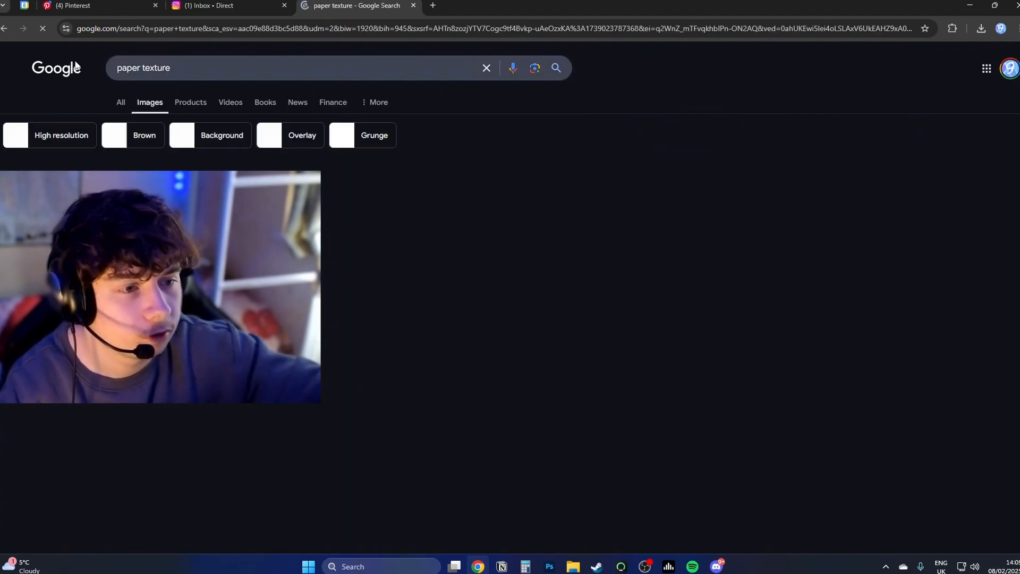
Step: Switch to Photoshop, place the fyt texture below the glass layer at 268.44% in Linear Light, and desaturate it with Hue/Saturation
left_click(550, 567)
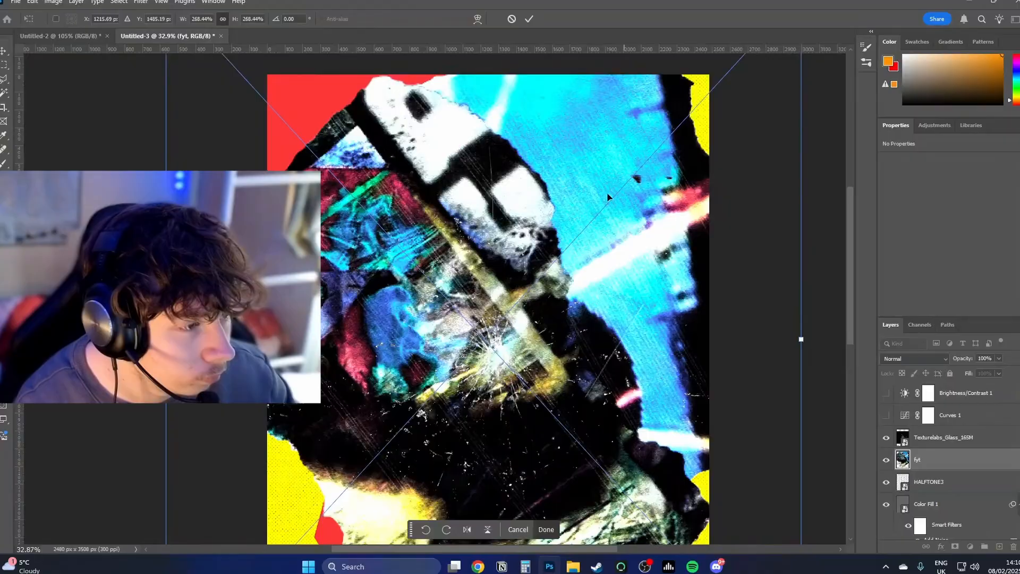
left_click(529, 18)
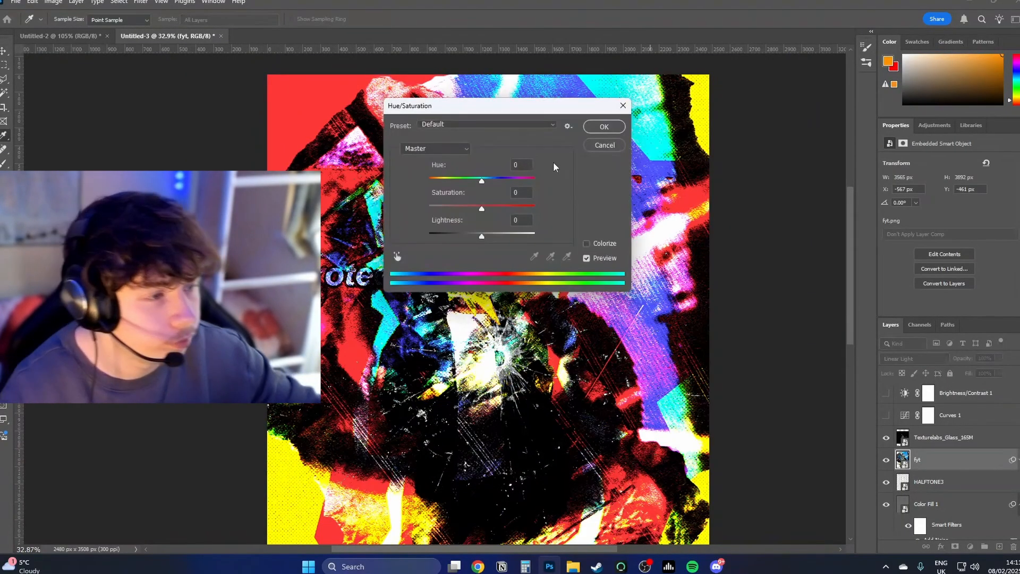
left_click_drag(455, 103, 517, 314)
left_click(677, 339)
left_click_drag(607, 308, 567, 220)
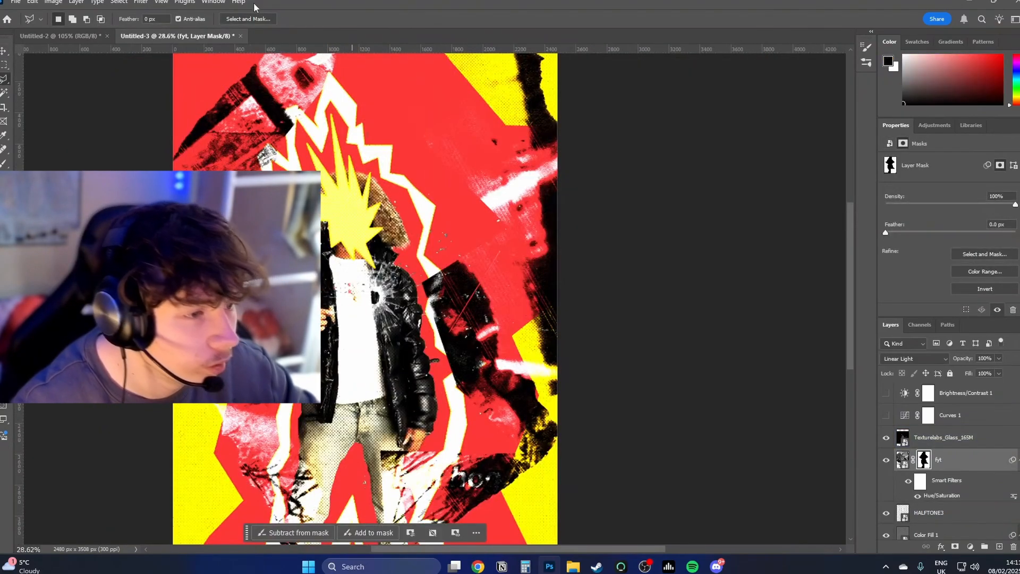
Step: Soften the fyt layer's mask around the man with a 41.5 px Gaussian Blur
left_click(138, 2)
mouse_move(198, 143)
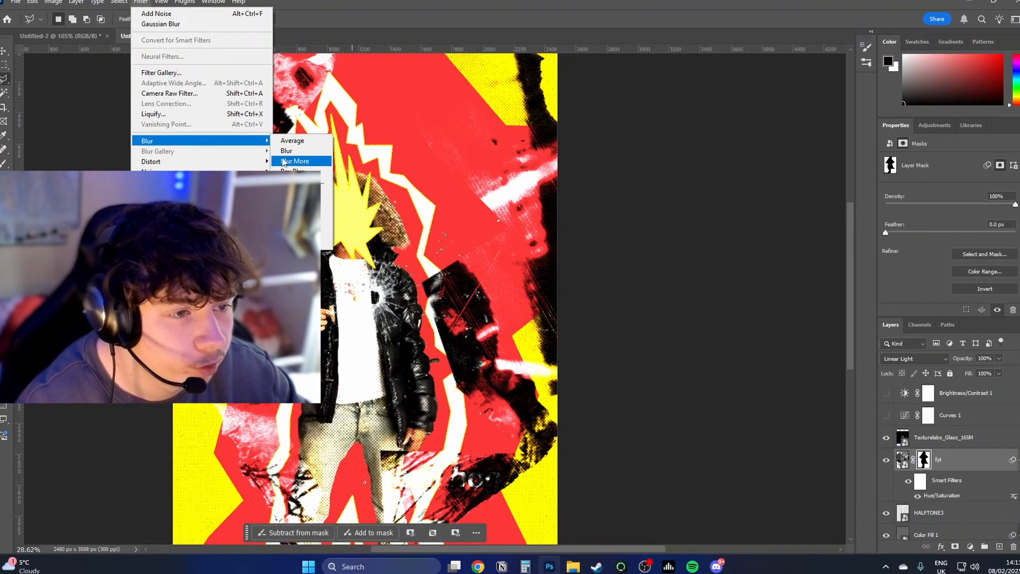
left_click(291, 182)
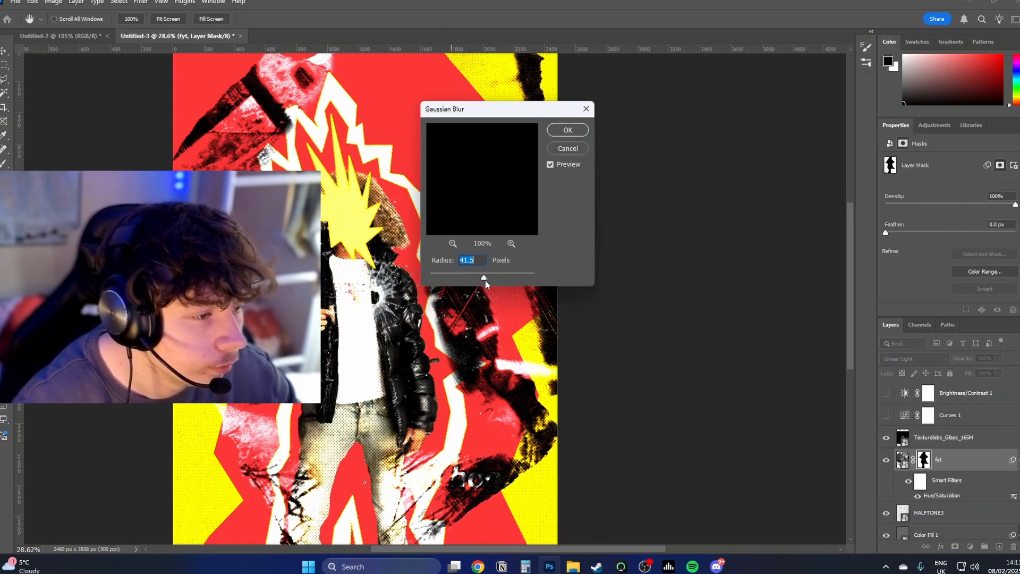
left_click(559, 133)
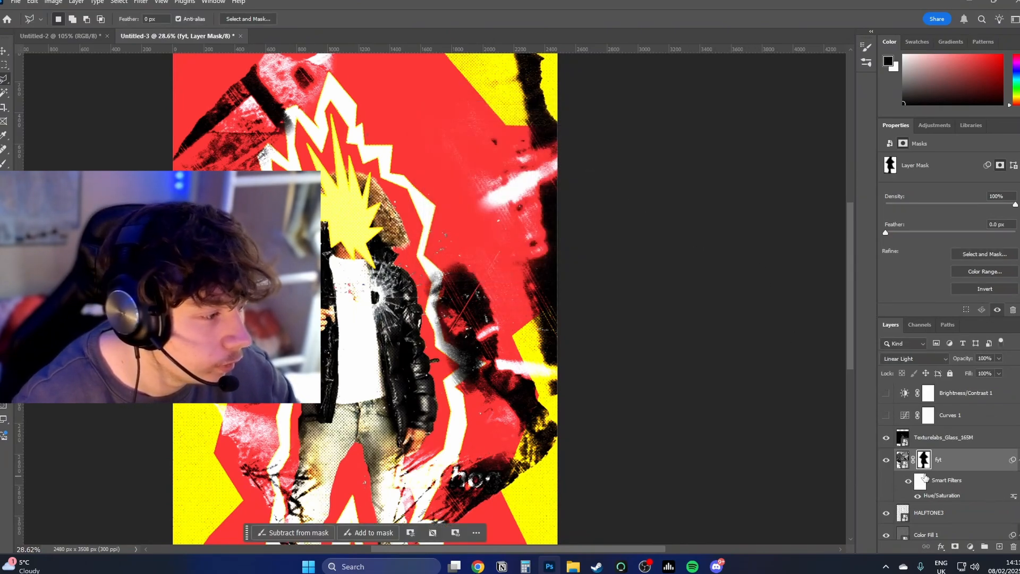
Step: Clip the fye texture to Layer 1 with Hue/Saturation smart filters and Pin Light blending
scroll(925, 477, "down", 5)
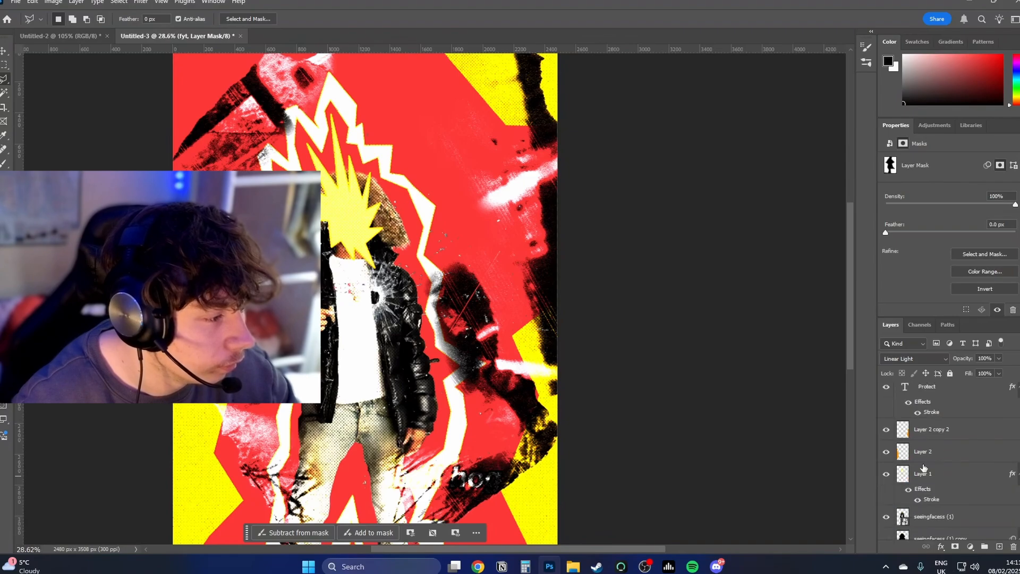
left_click(925, 480)
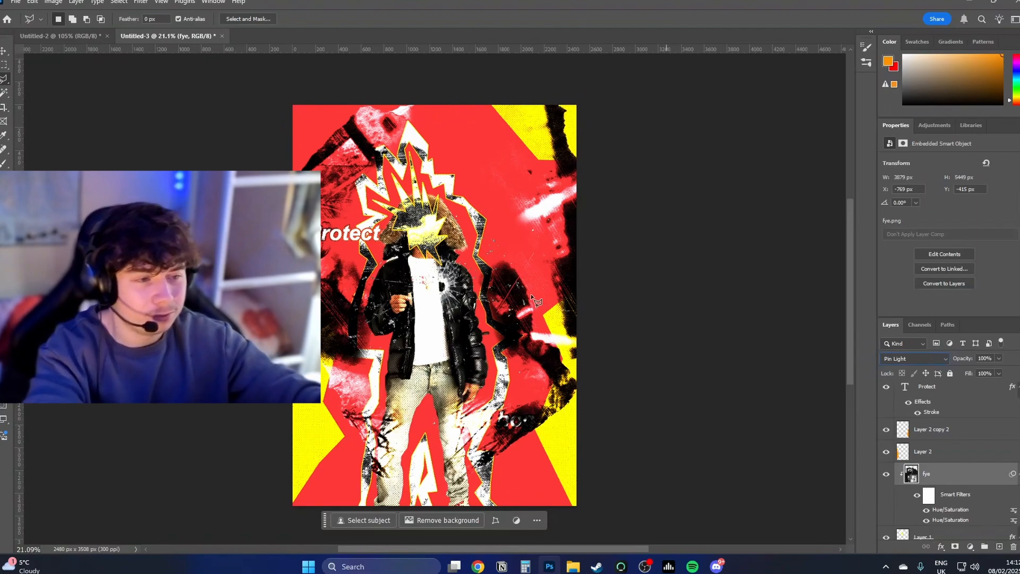
Step: Place the blue player image directly above the Texturelabs_Glass_165M layer and enlarge it to 696.26% to cover the poster
scroll(892, 427, "down", 5)
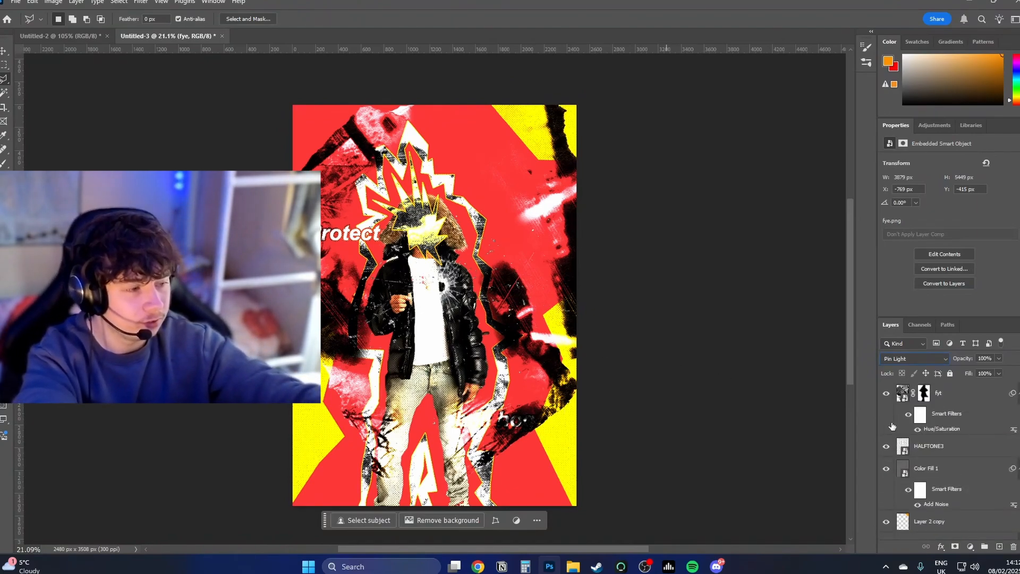
scroll(898, 436, "up", 5)
left_click(930, 482)
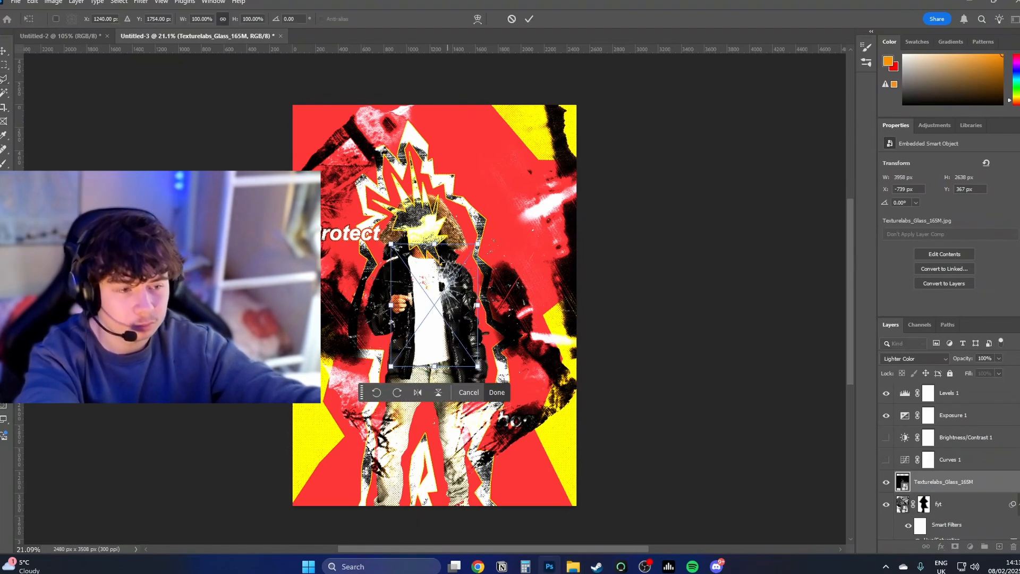
left_click_drag(479, 305, 737, 329)
left_click_drag(600, 300, 652, 305)
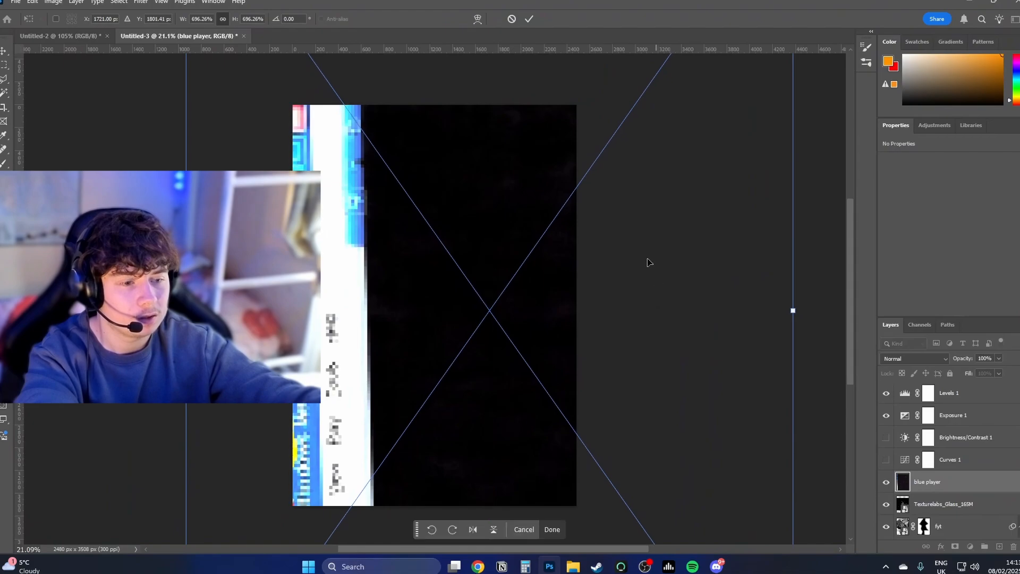
left_click(529, 21)
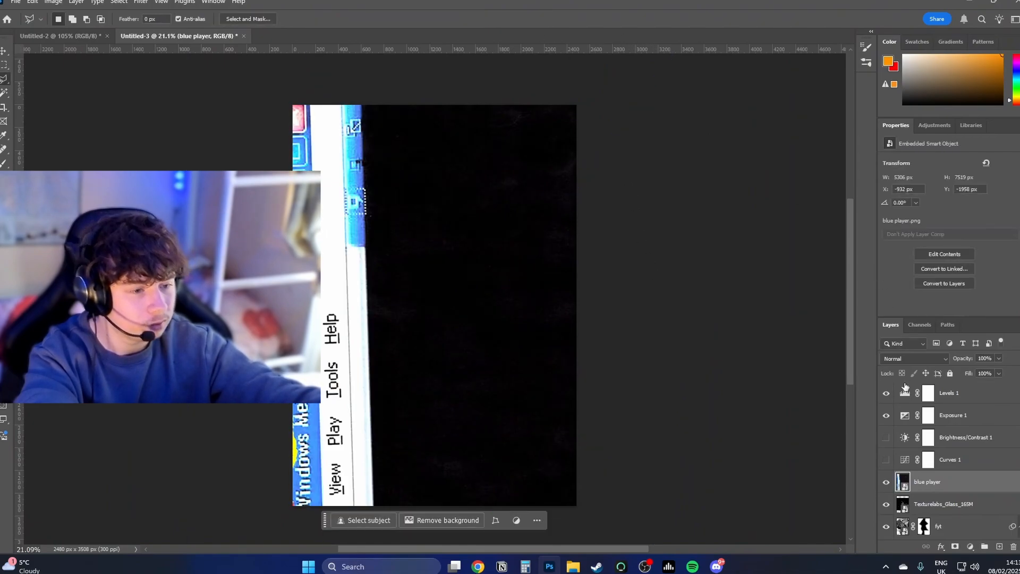
Step: Set the blue player layer to Lighter Color and rotate it 91.27° so its title bar runs across the poster's top
left_click(918, 359)
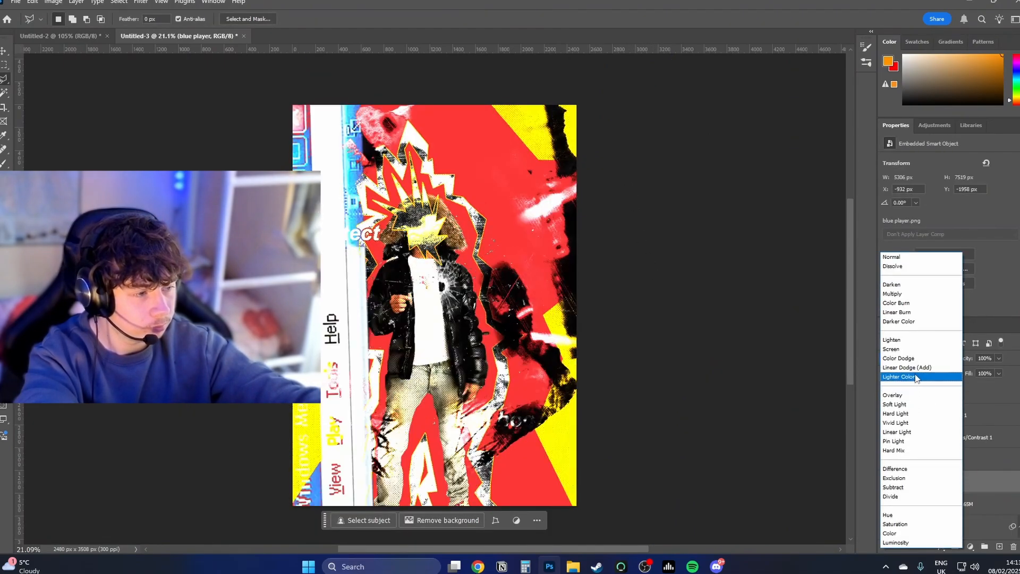
left_click(917, 377)
key("ctrl+t")
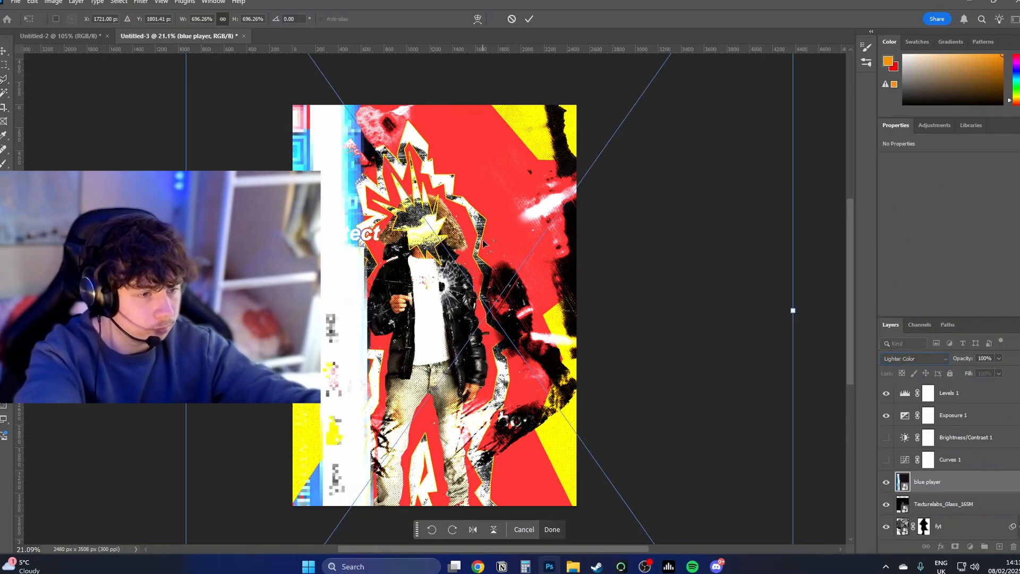
mouse_move(113, 109)
left_mouse_down()
mouse_move(415, 82)
mouse_move(599, 127)
mouse_move(540, 91)
mouse_move(545, 138)
left_mouse_up()
left_click(529, 18)
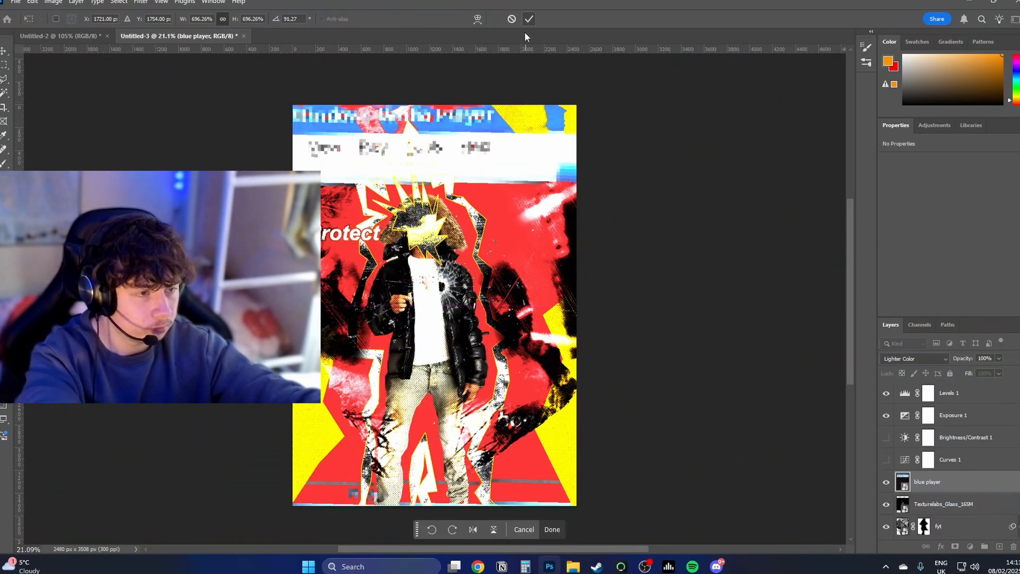
Step: Duplicate the "Protect" text layer and move the copy about 136 px straight down
left_click_drag(505, 270, 490, 245)
left_click_drag(396, 192, 417, 207)
mouse_move(417, 207)
left_mouse_down()
mouse_move(406, 282)
mouse_move(386, 282)
mouse_move(377, 211)
mouse_move(374, 247)
mouse_move(362, 243)
mouse_move(391, 243)
mouse_move(400, 227)
left_mouse_up()
key("t")
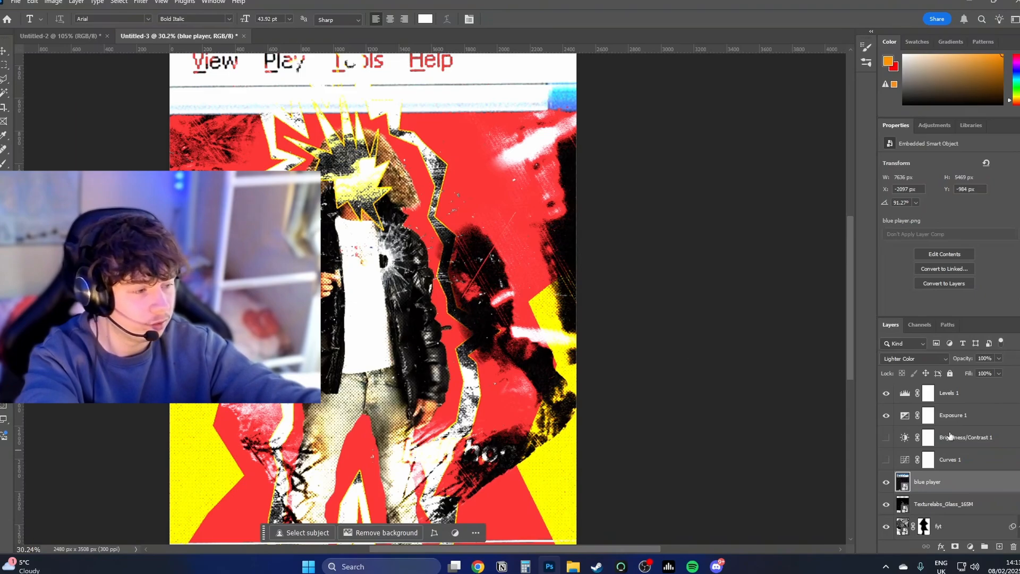
scroll(944, 479, "down", 5)
scroll(941, 476, "down", 1)
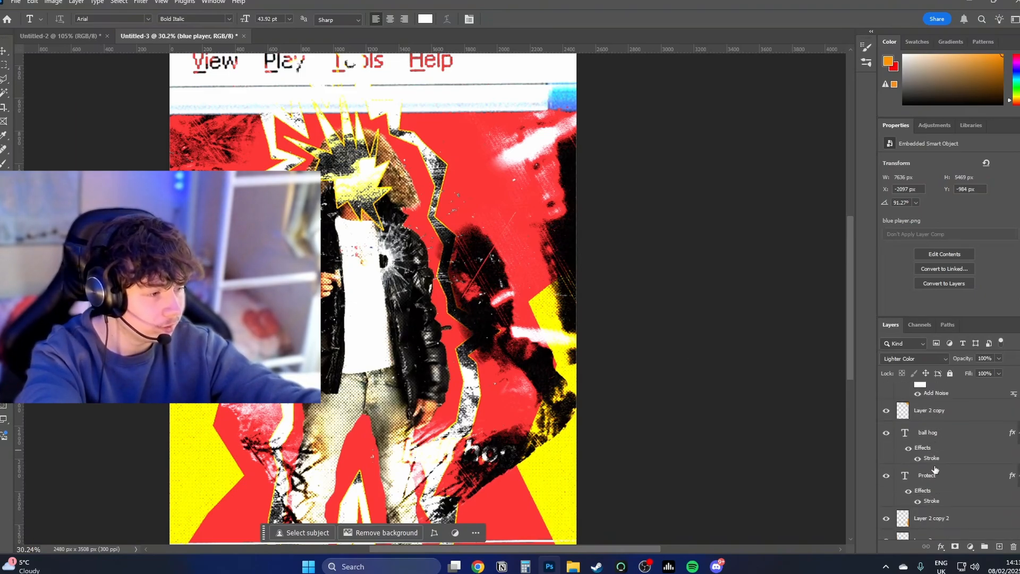
left_click(935, 480)
key("ctrl+j")
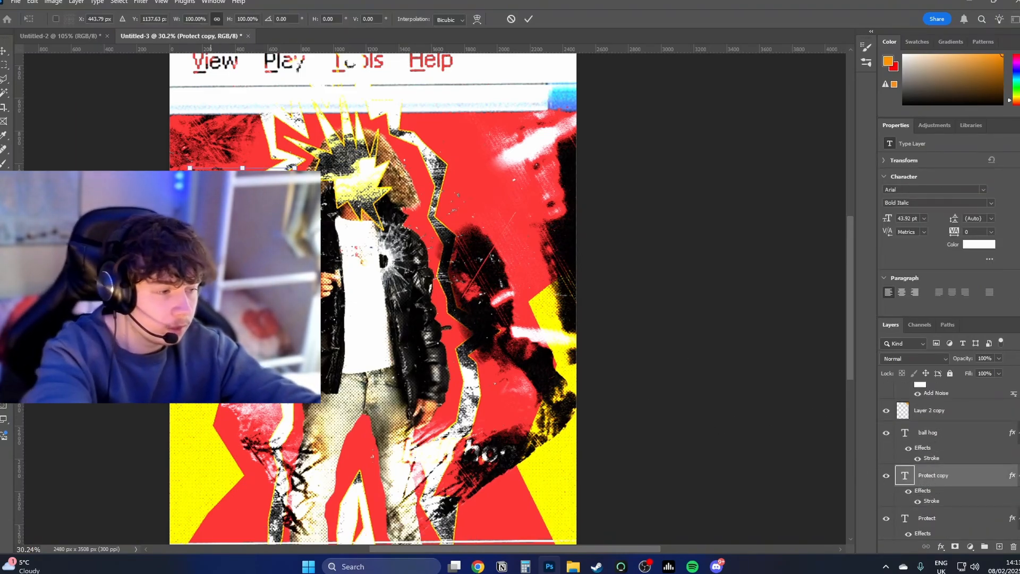
key("ctrl+t")
left_click_drag(272, 193, 272, 215)
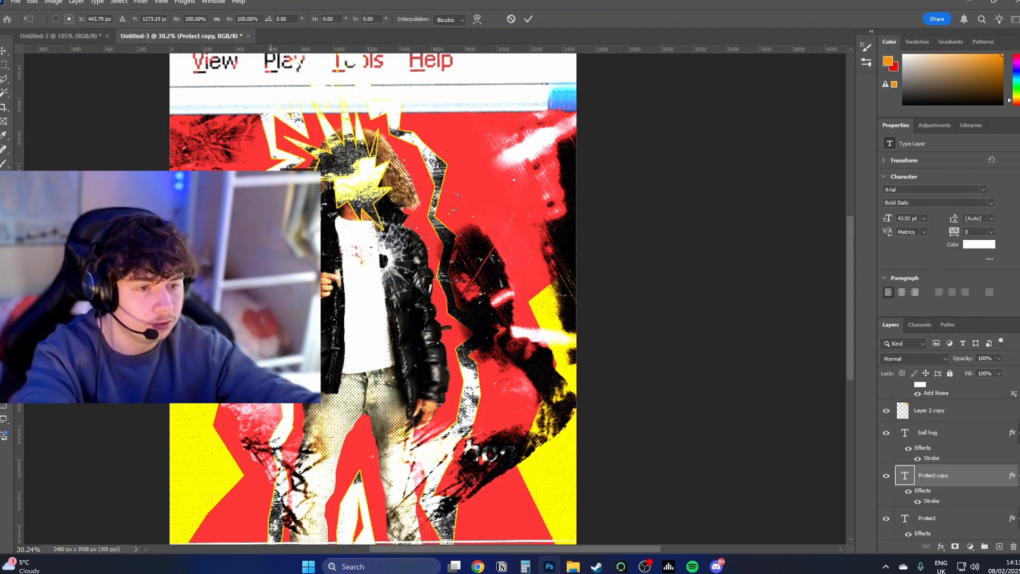
key("Return")
Step: Replace the lower "Protect" copy's wording with "////seeingfaces"
double_click(266, 207)
left_click(264, 207)
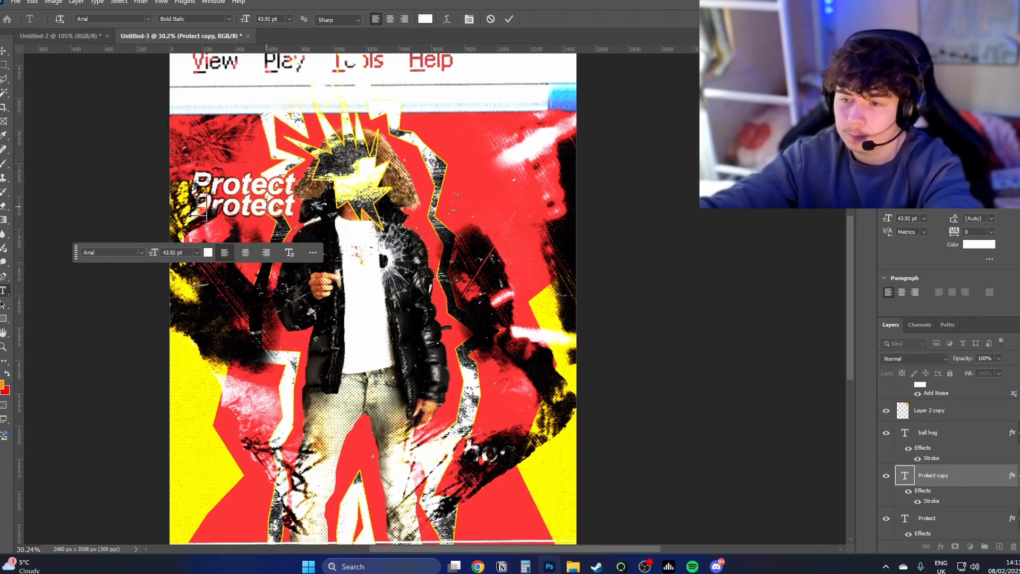
key("ctrl+a")
type("seeingfac")
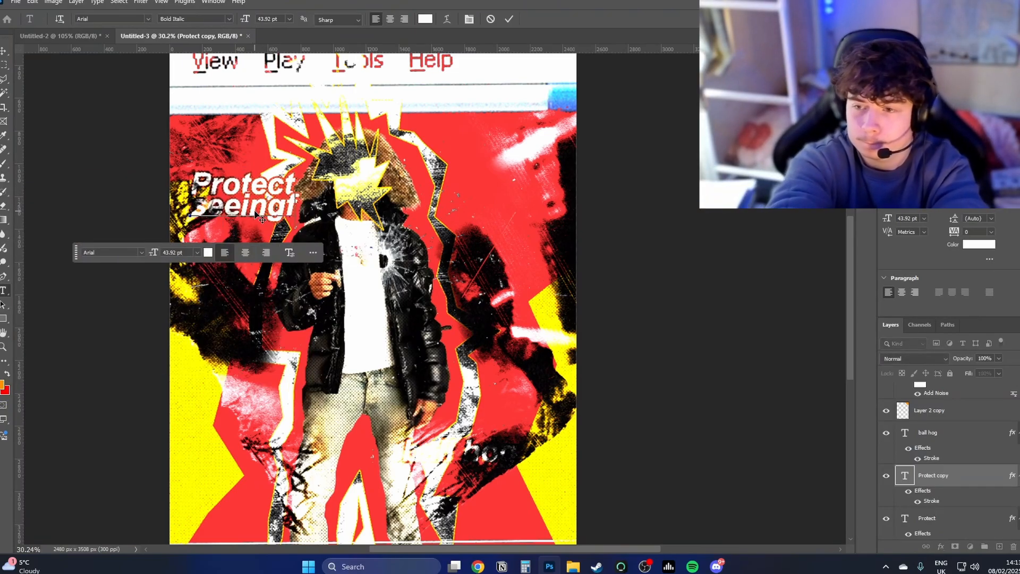
type("es")
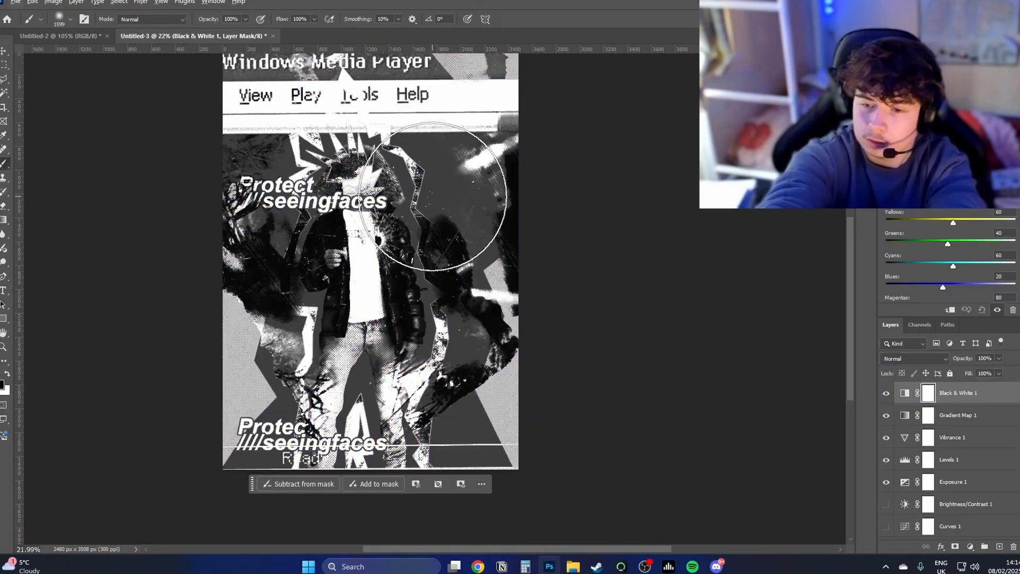
key("ctrl+i")
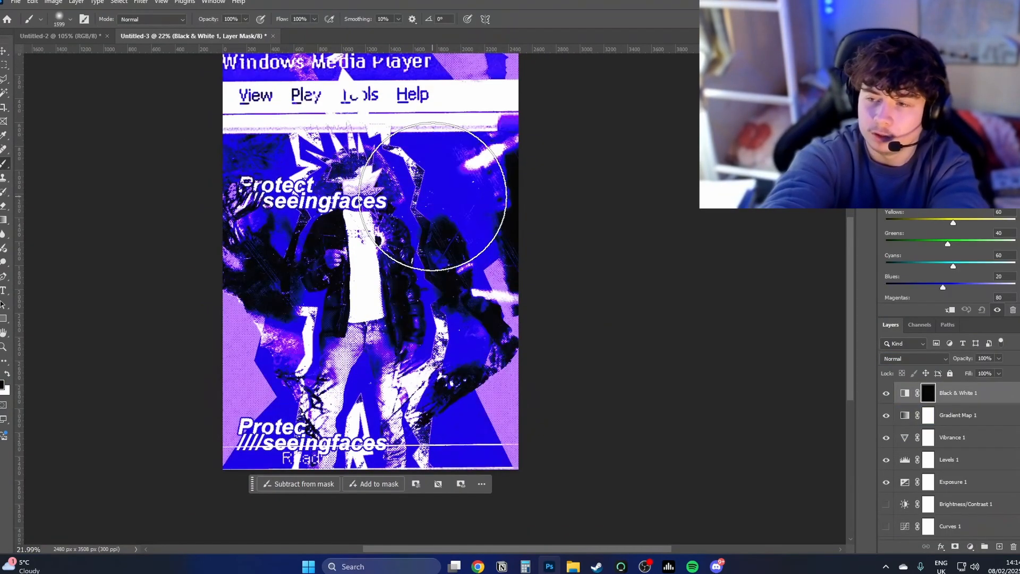
left_click(434, 198)
left_click(324, 186)
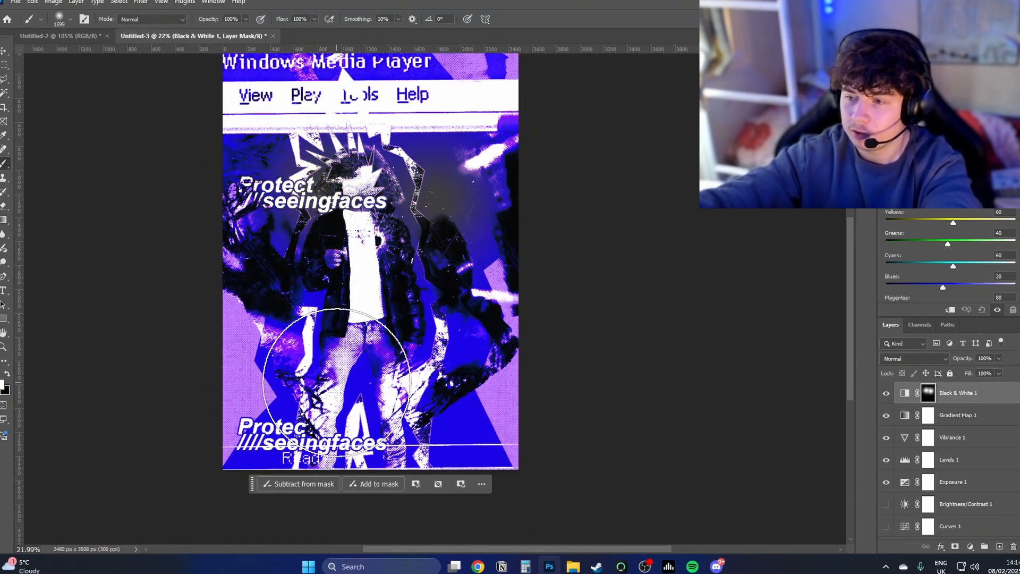
key("alt+BackSpace")
key("x")
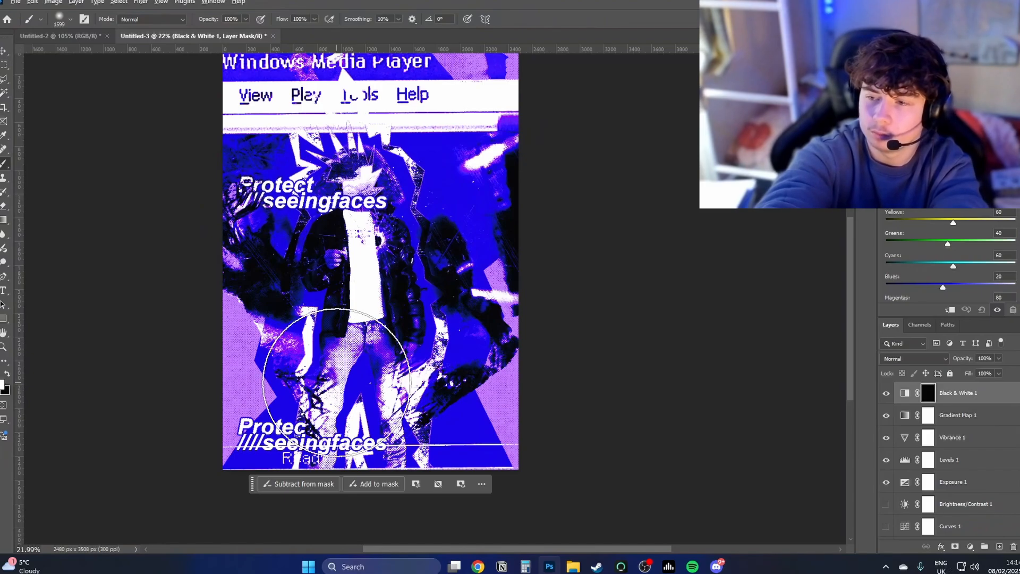
Step: Fill the Black & White 1 mask with white and paint black on it with a 2090 px soft brush to restore colour patches
key("alt+BackSpace")
key("x")
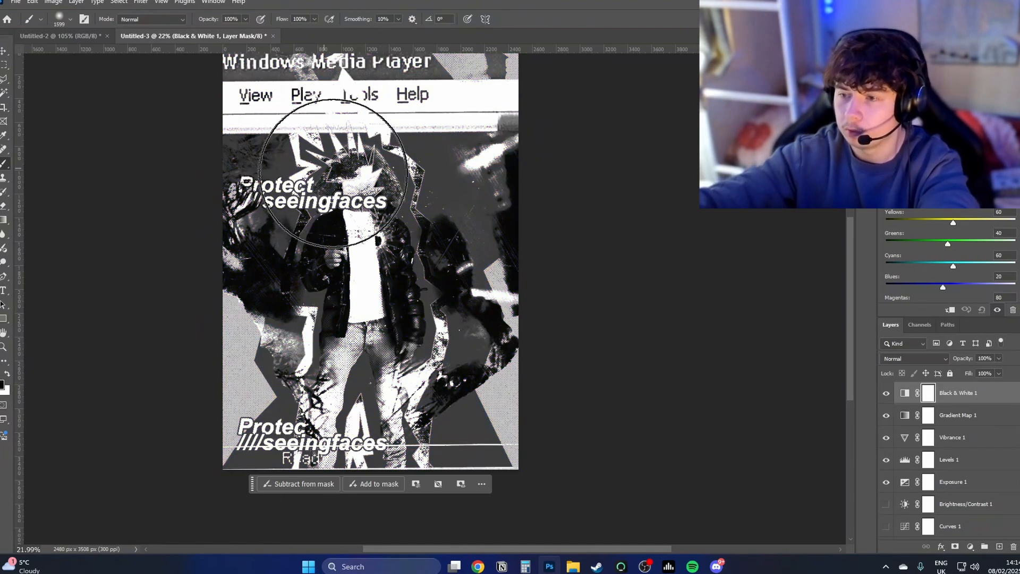
left_click(330, 170)
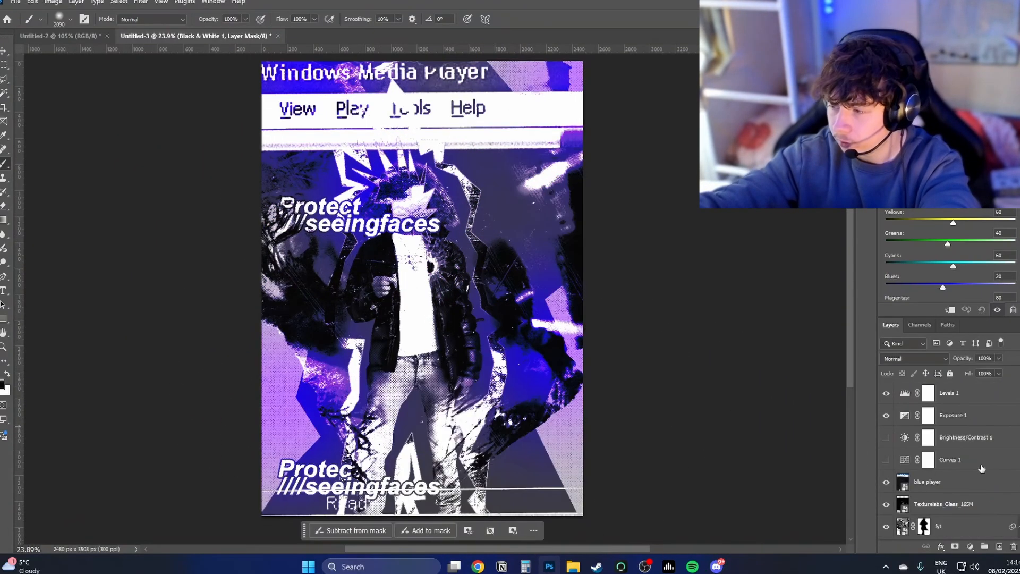
Step: Group all layers from blue player down to seeingfacess, just above the background, and duplicate the group
left_click(951, 484)
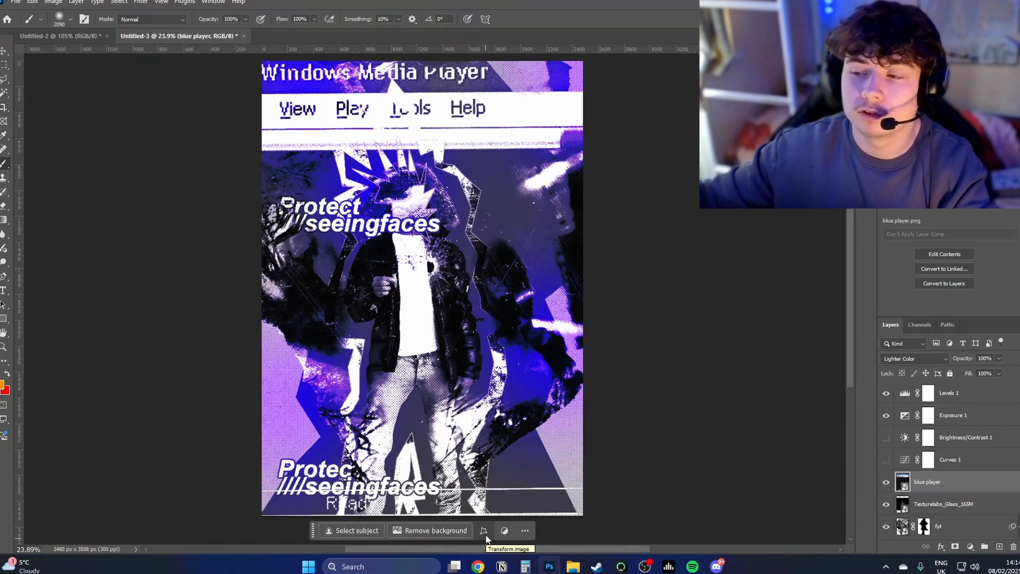
scroll(982, 490, "down", 10)
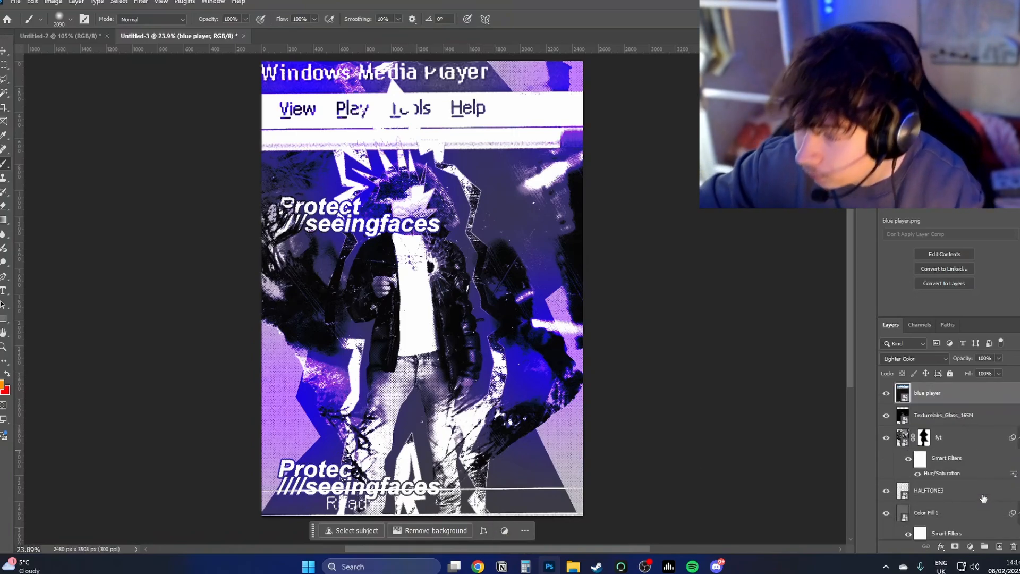
scroll(982, 489, "down", 5)
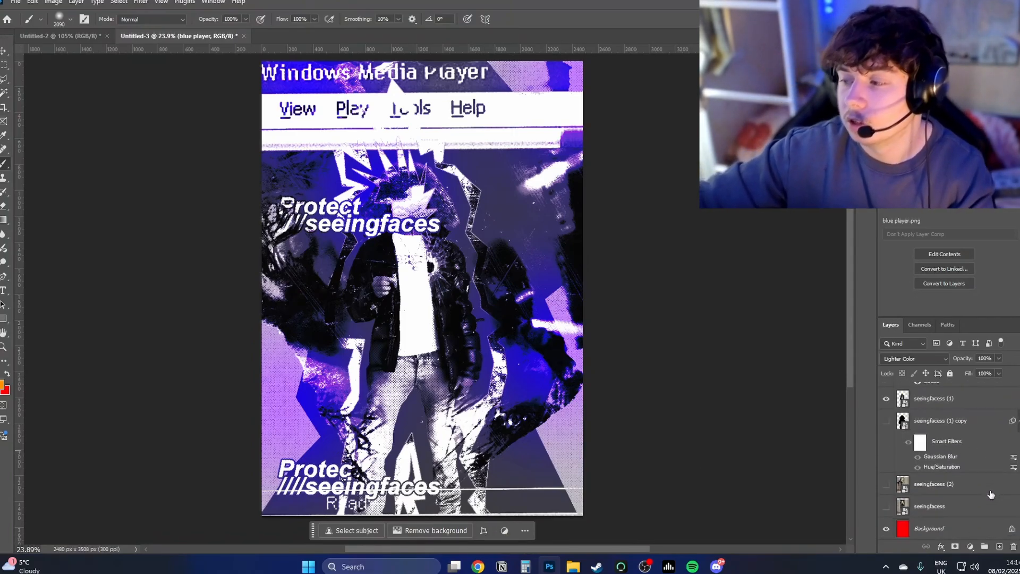
left_click(965, 509, "shift")
key("ctrl+g")
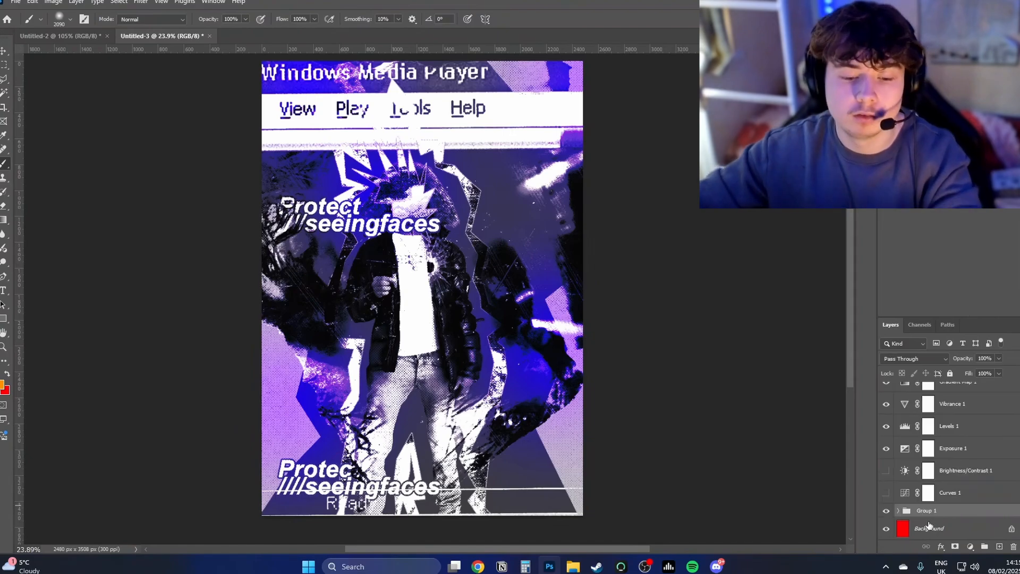
key("ctrl+j")
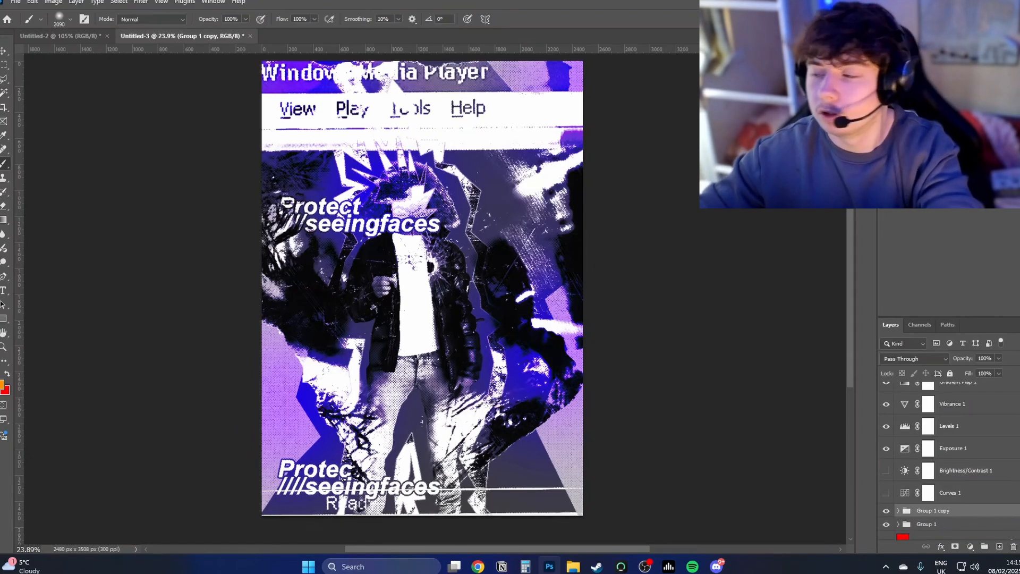
Step: Stamp the visible artwork into a merged layer, flip it vertically, enlarge it to 133.73% and rotate it 8.89°
key("ctrl+shift+alt+e")
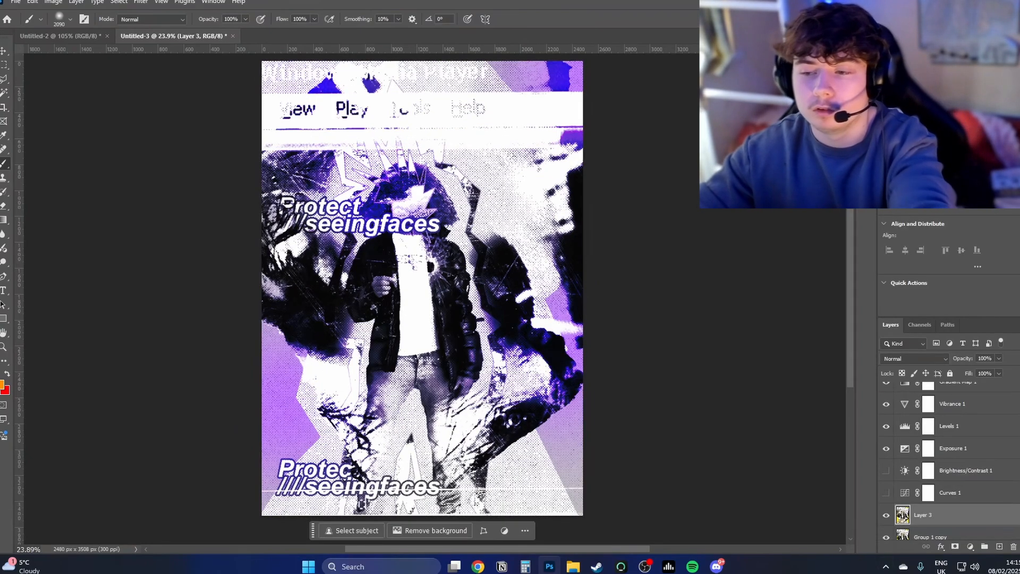
key("ctrl+t")
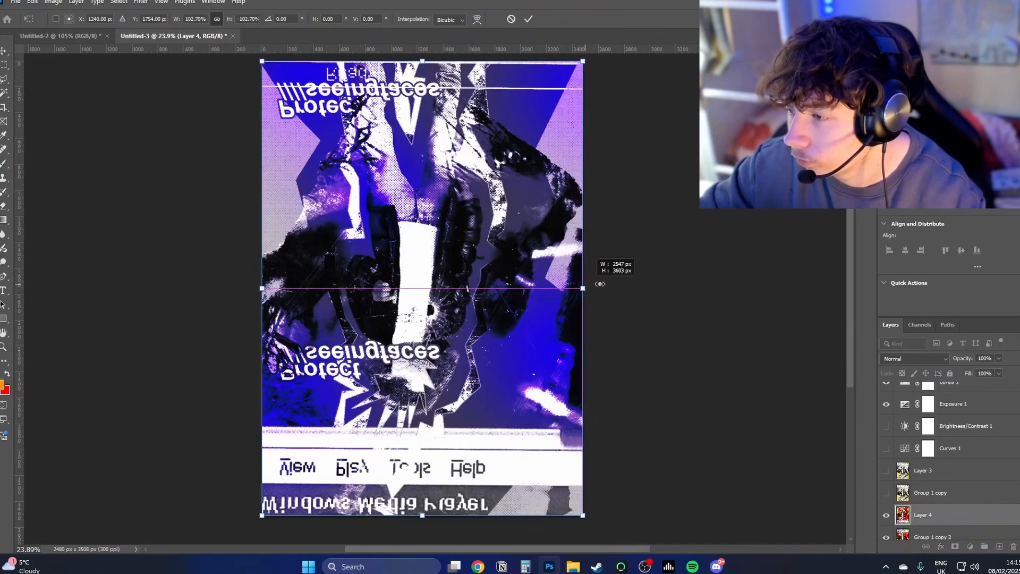
left_click_drag(599, 269, 676, 319)
left_click(528, 19)
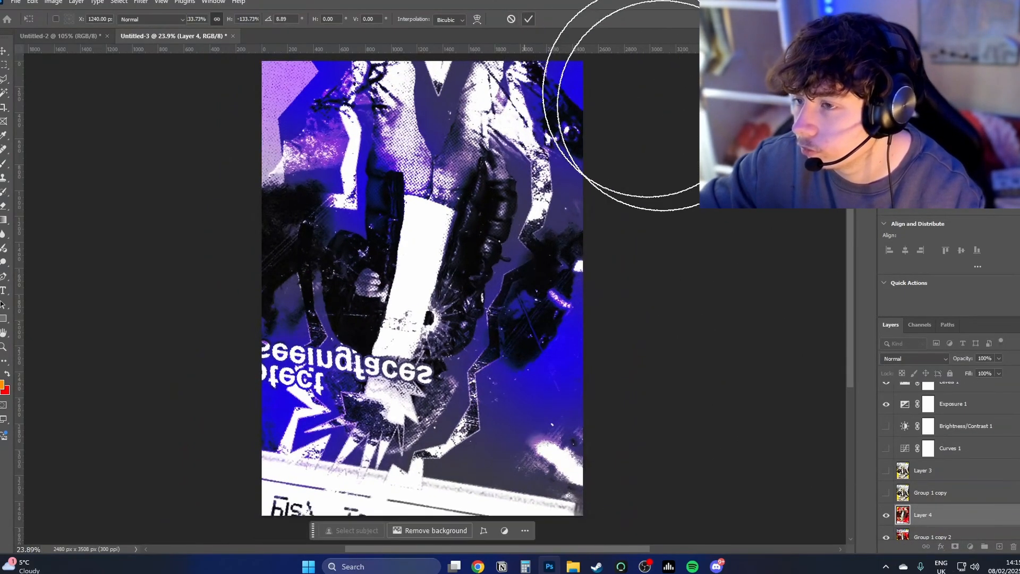
Step: Set the flipped Layer 4 to Exclusion blending and add a layer mask to it
left_click(923, 355)
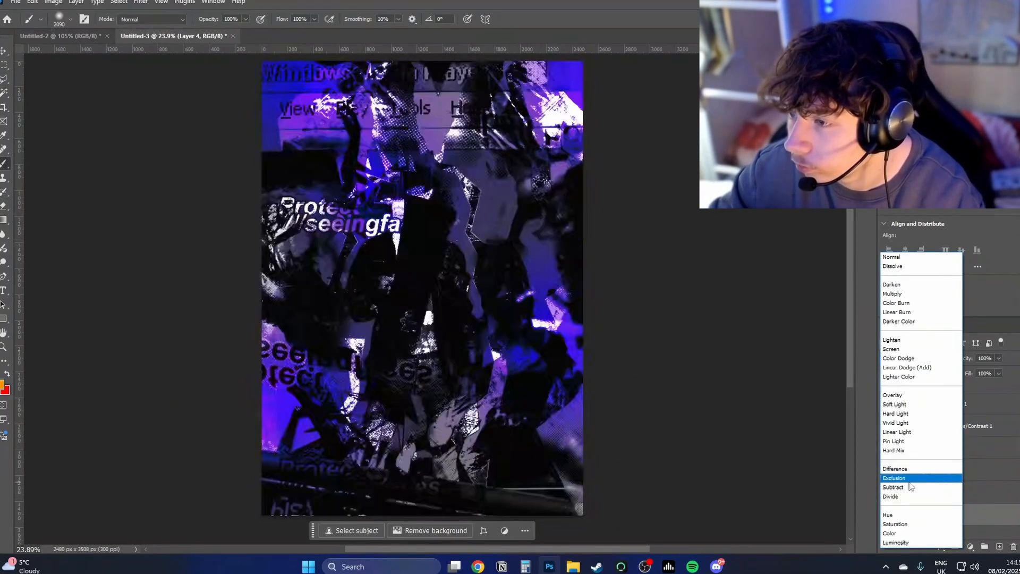
left_click(904, 477)
left_click(956, 547)
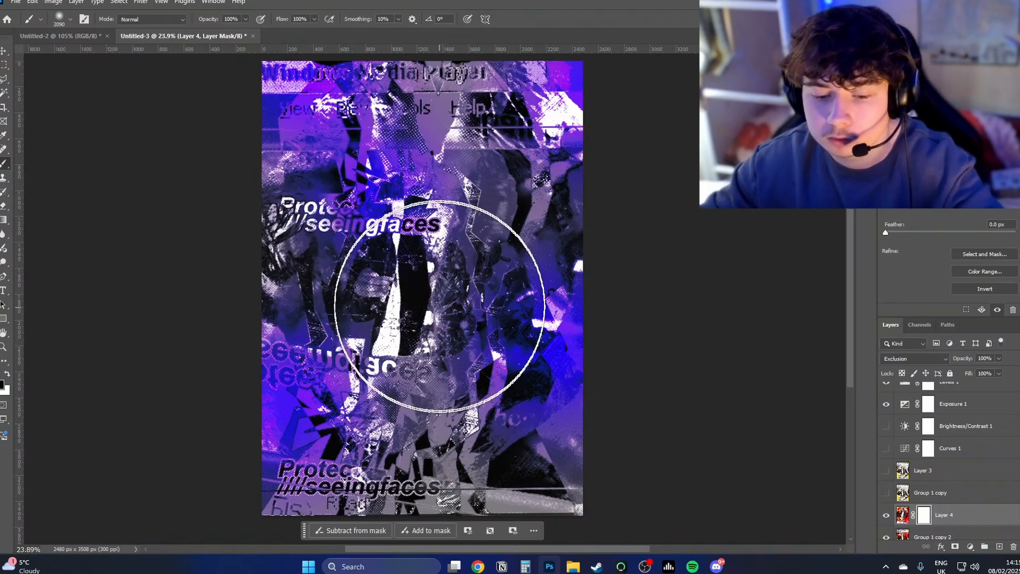
key("l")
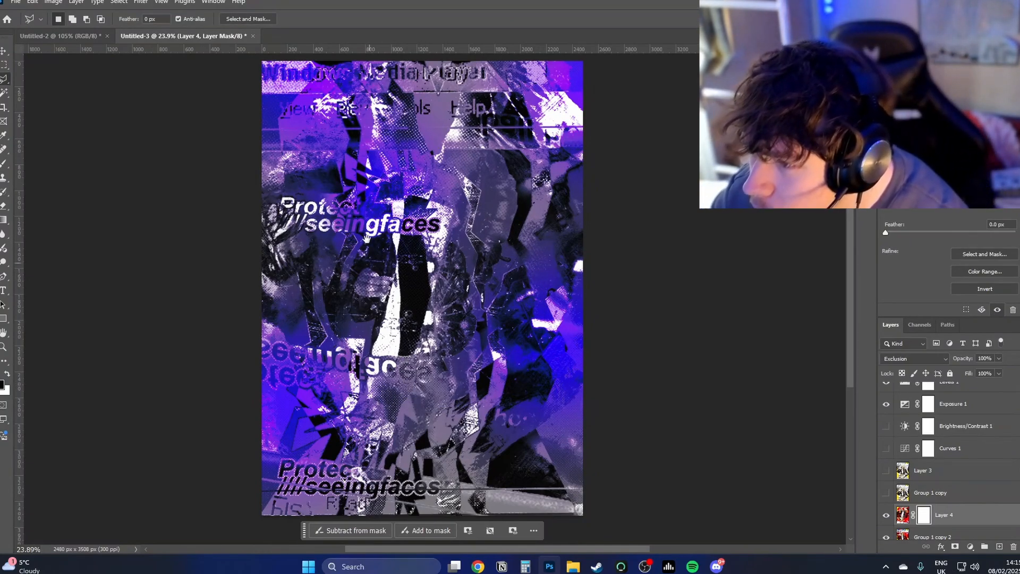
left_click_drag(367, 239, 334, 235)
left_click(365, 147)
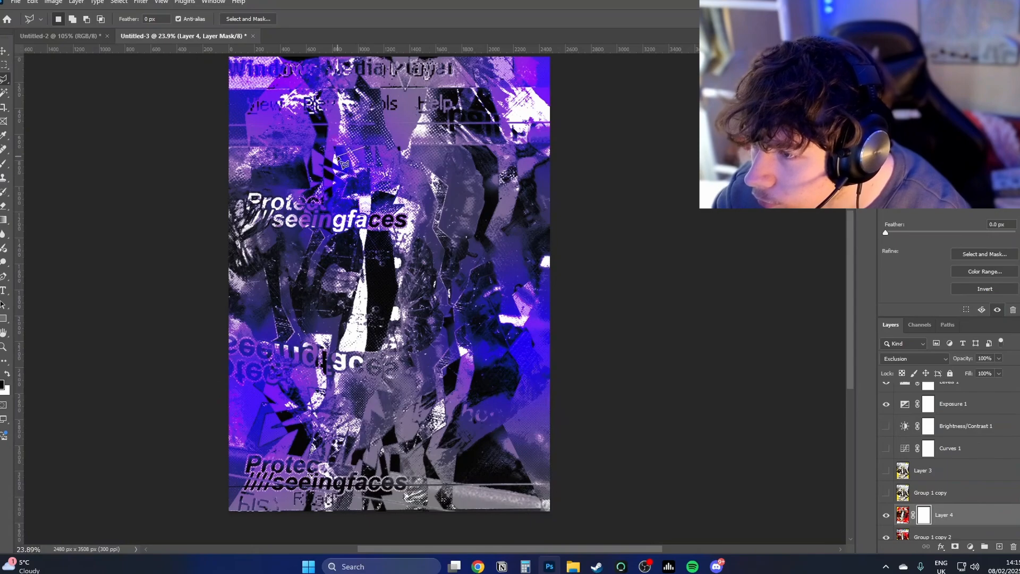
left_click(359, 161)
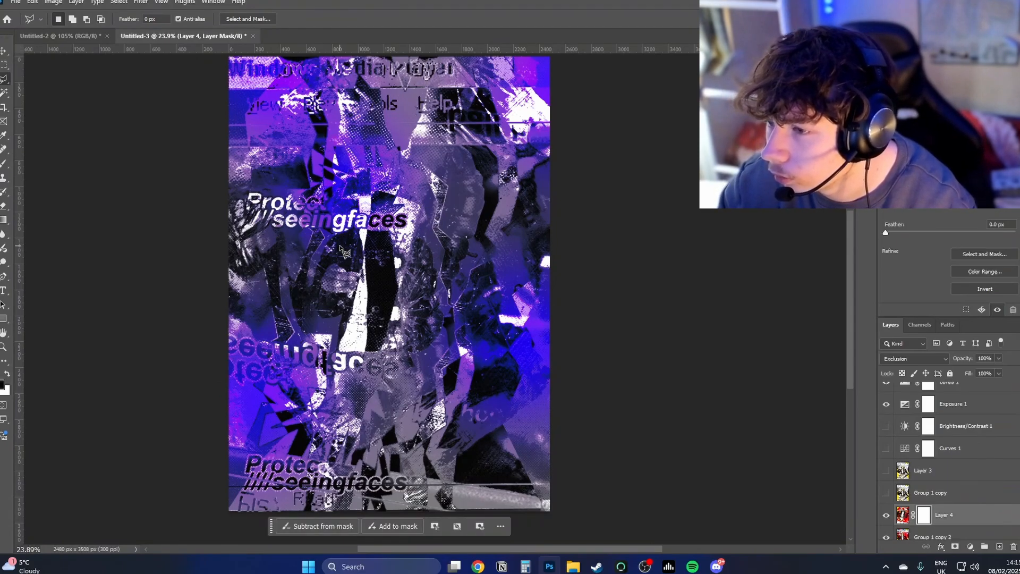
left_click(312, 143)
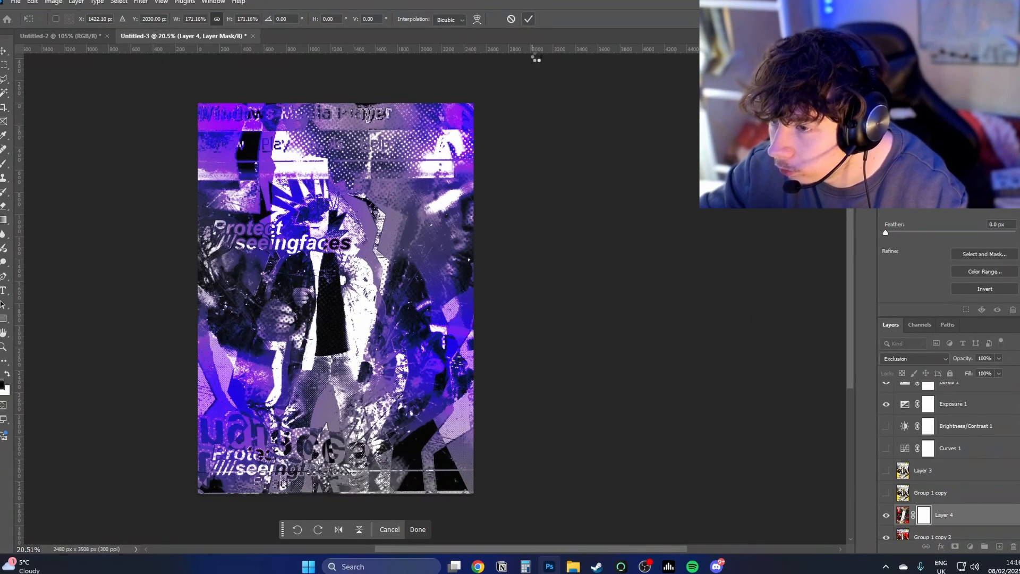
Step: Enlarge and reposition the Exclusion-blended Layer 4 so its flipped artwork overlaps the whole poster at a larger scale
left_click(528, 19)
scroll(390, 221, "down", 1)
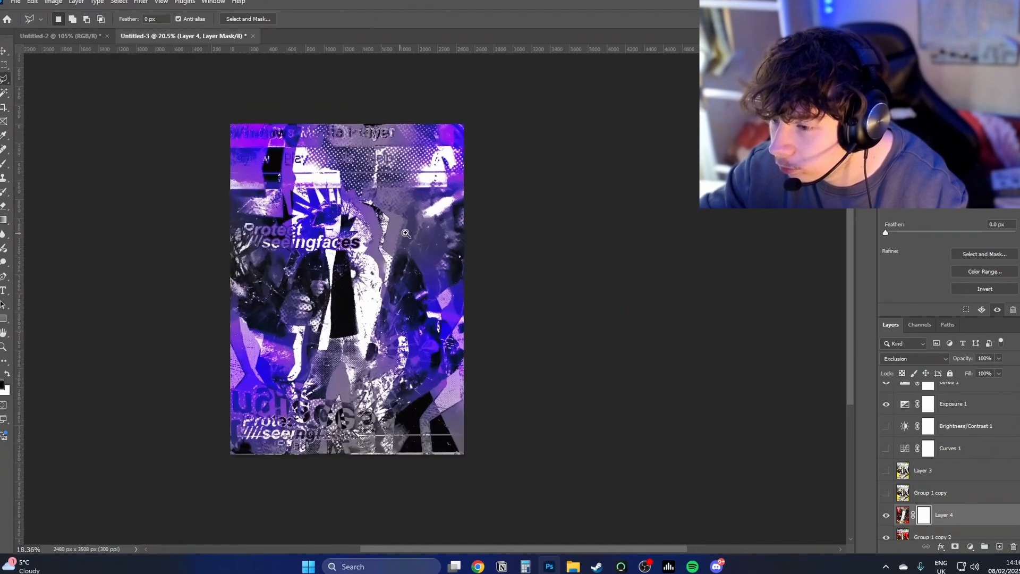
scroll(398, 210, "up", 2)
mouse_move(417, 237)
left_mouse_down()
mouse_move(473, 221)
mouse_move(490, 235)
left_mouse_up()
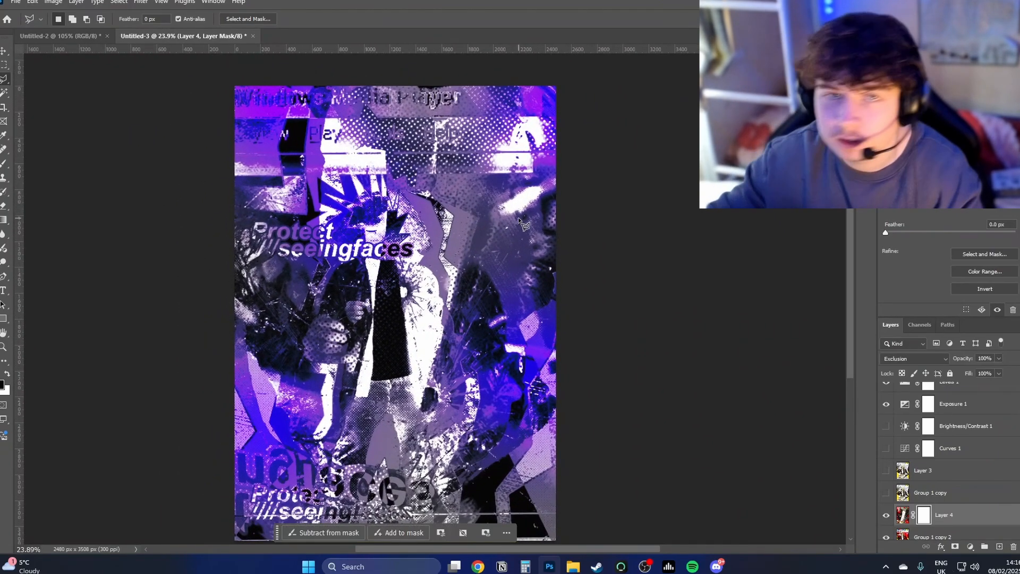